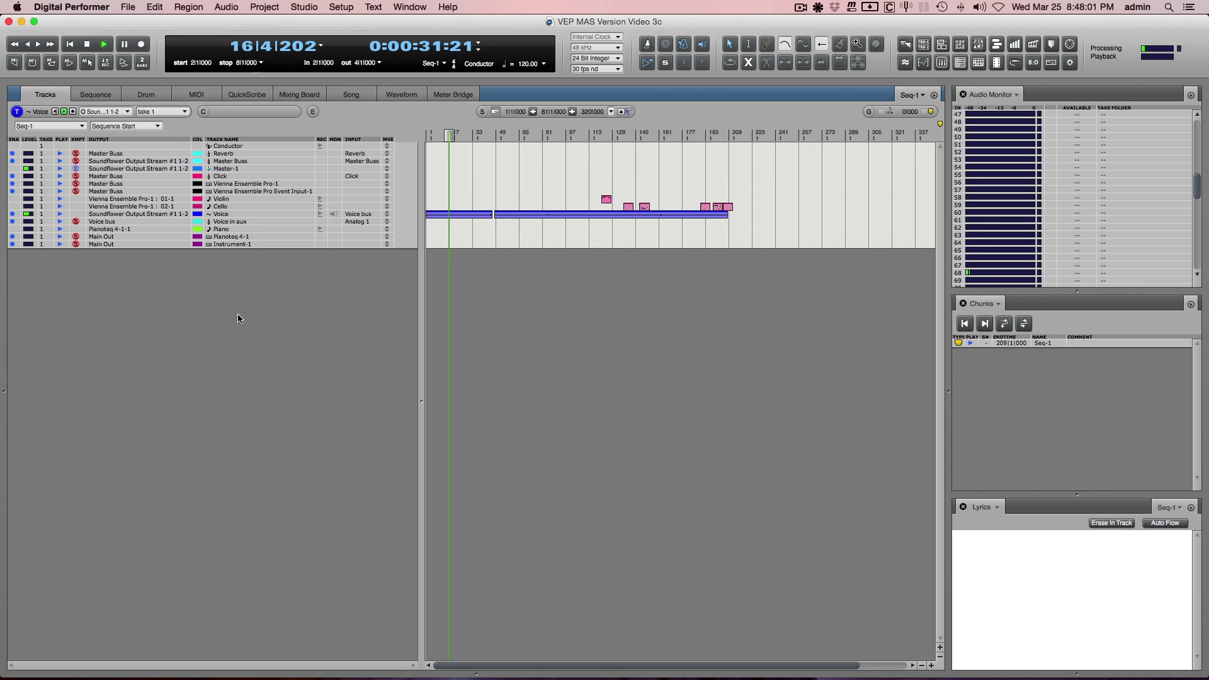
Choose Preferences from the Digital Performer application menu
{"action": "left_click", "coordinate": [101, 7]}
{"action": "left_click", "coordinate": [104, 42]}
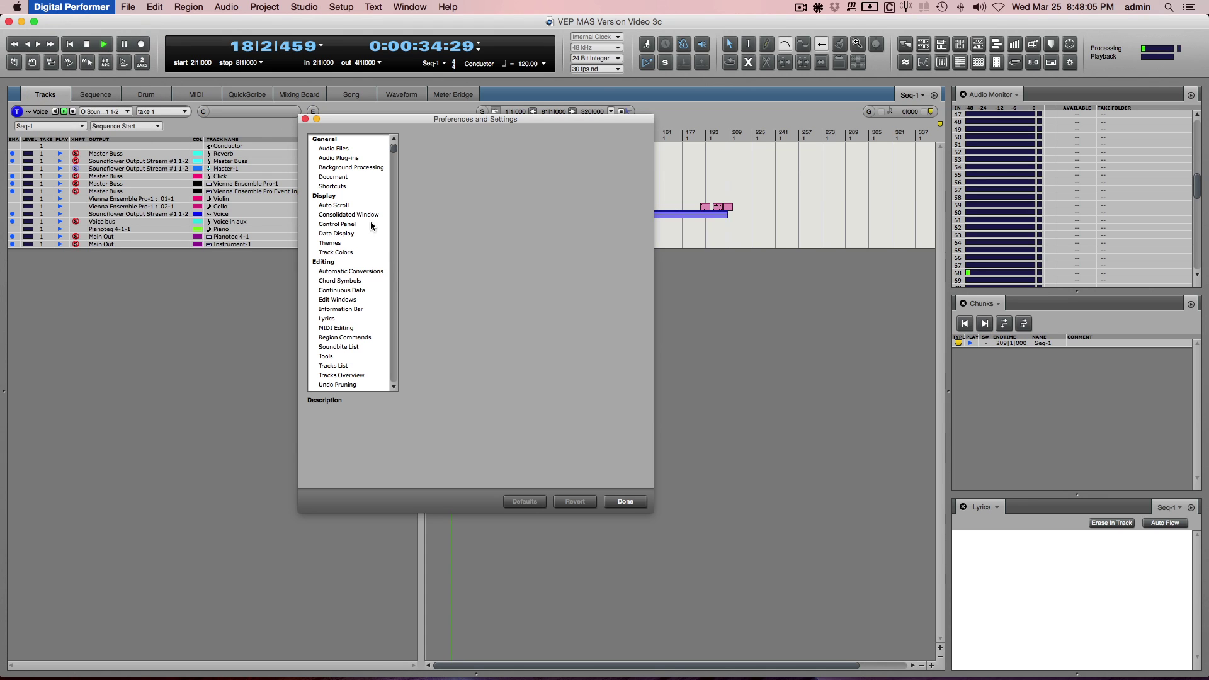
Show the Audio Plug-ins page, keeping Primary External Plug-in Format at Audio Units
{"action": "left_click", "coordinate": [346, 157]}
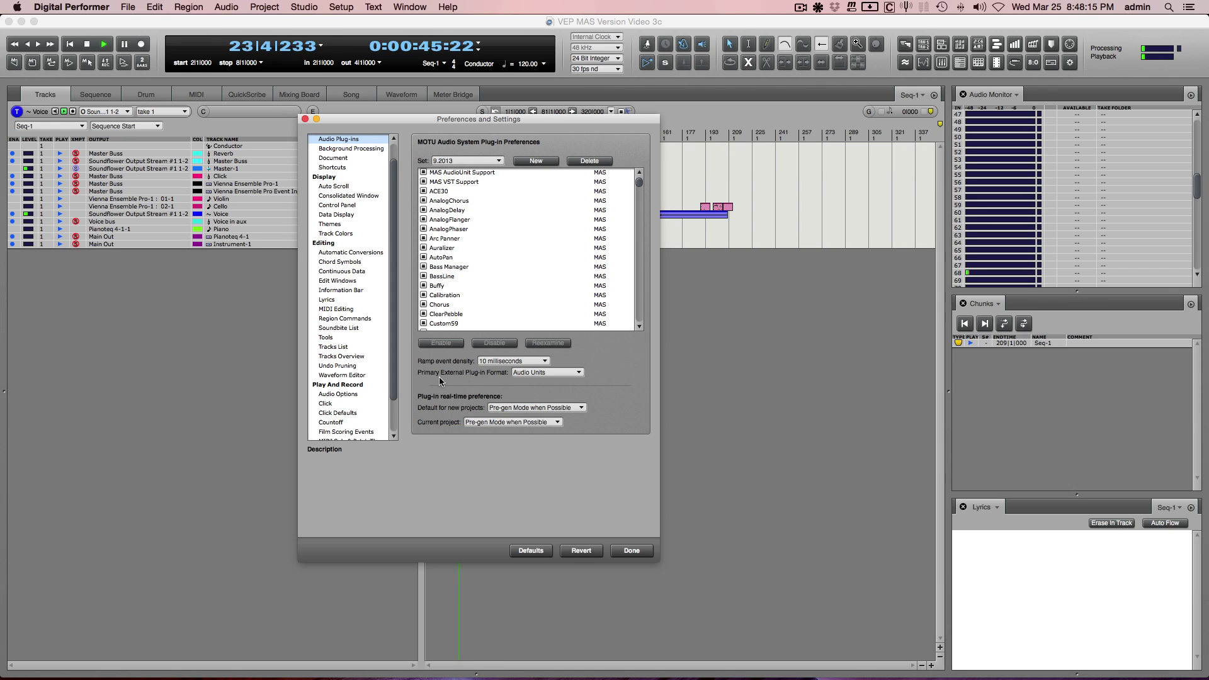
{"action": "left_click", "coordinate": [579, 372]}
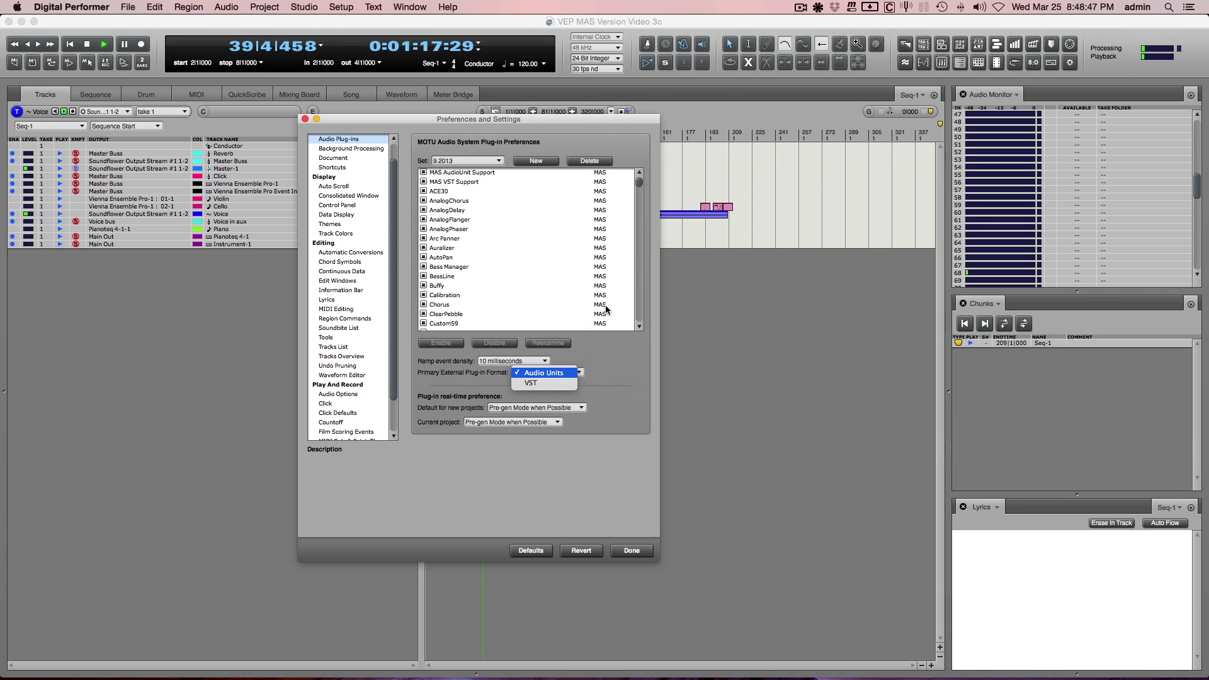
{"action": "left_click", "coordinate": [601, 353]}
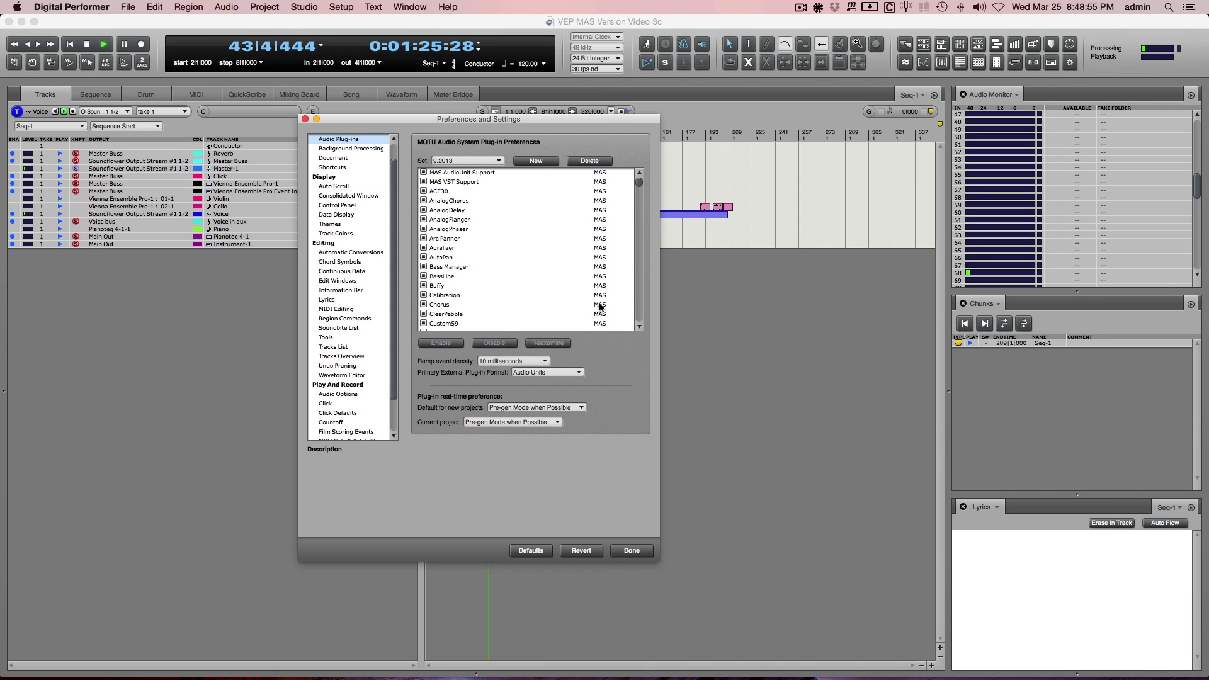
{"action": "scroll", "coordinate": [598, 299], "scroll_direction": "down", "scroll_amount": 3}
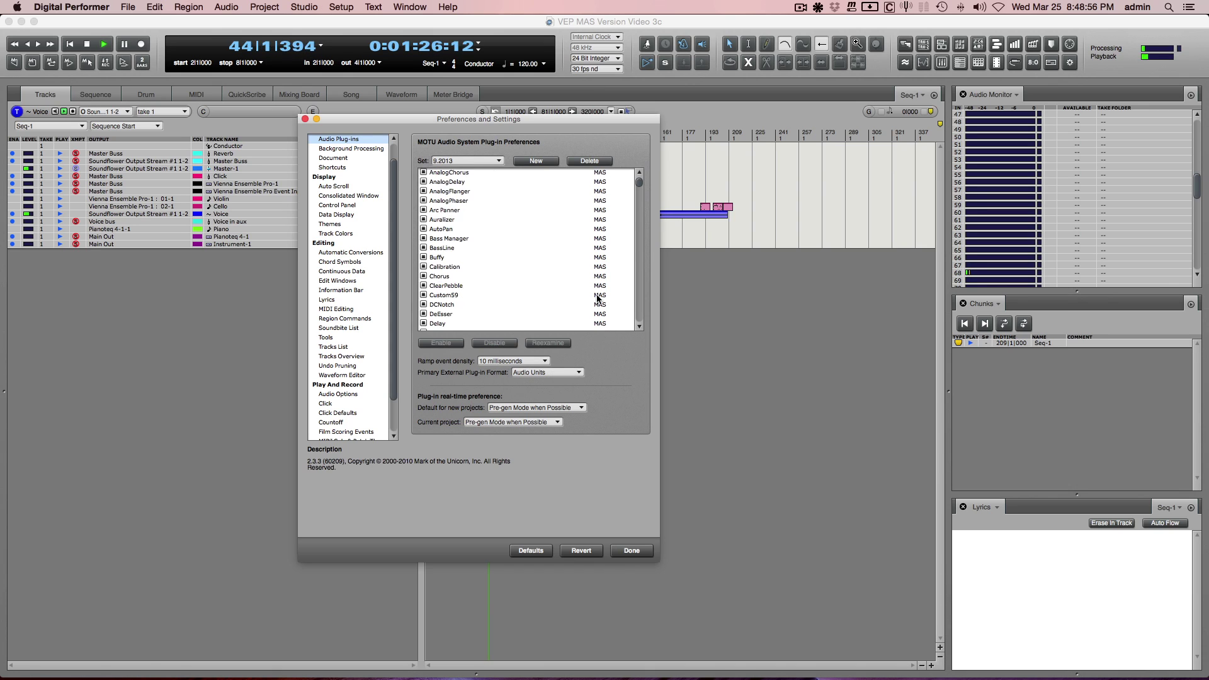
Close Preferences and pick Vienna Ensemble Pro Event Input as Instrument-1's instrument plug-in
{"action": "left_click", "coordinate": [305, 118]}
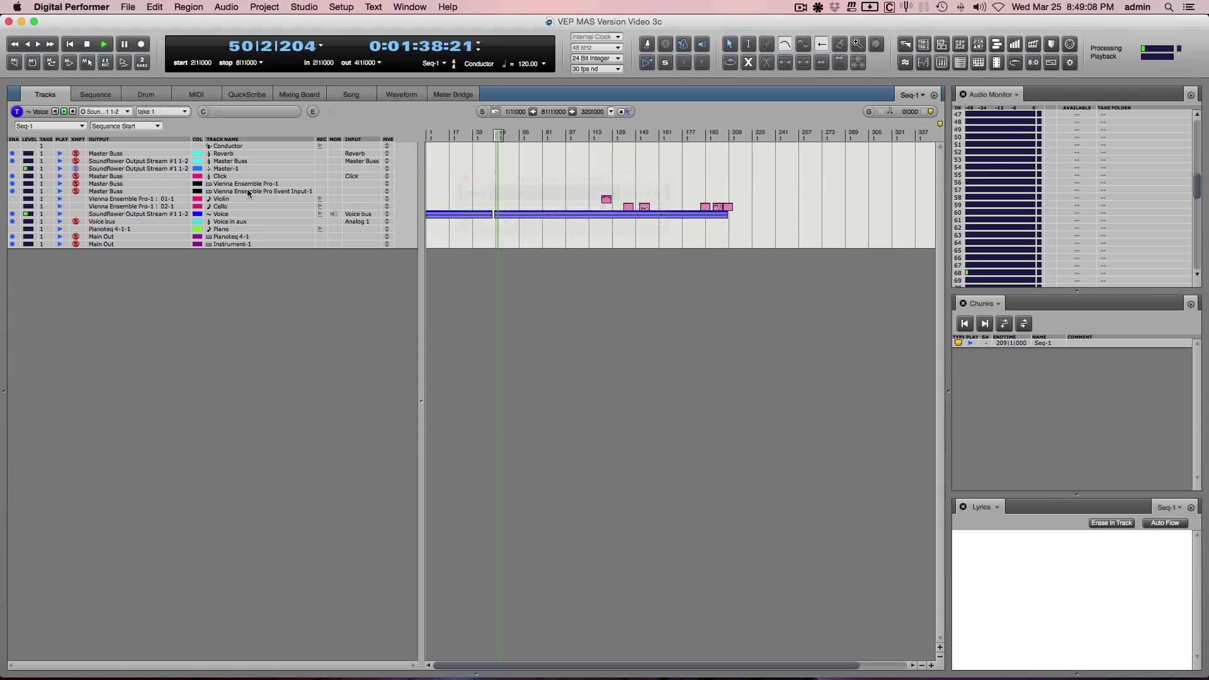
{"action": "double_click", "coordinate": [231, 244]}
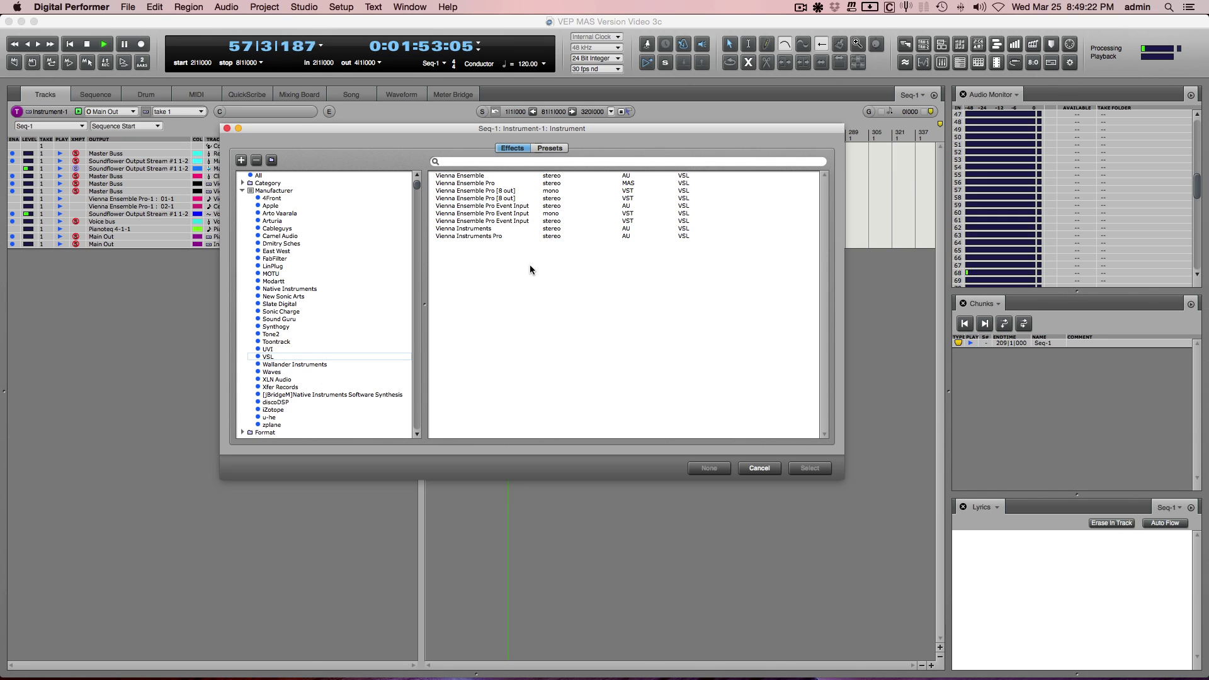
{"action": "left_click", "coordinate": [496, 184]}
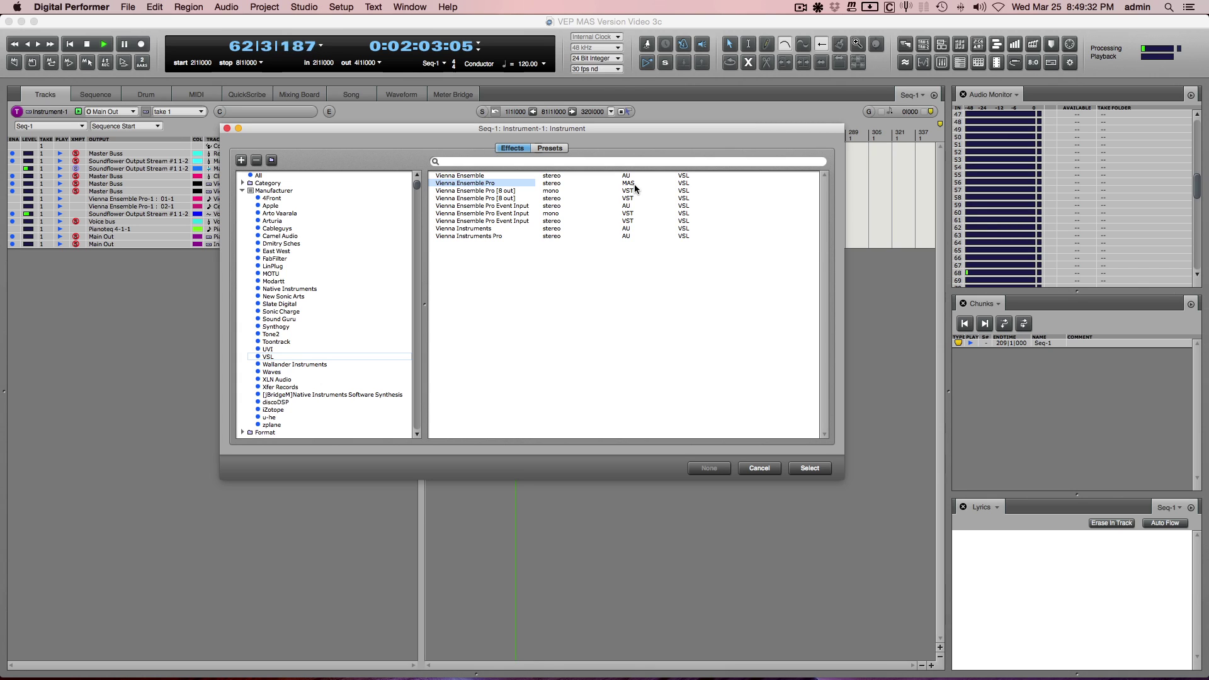
{"action": "left_click", "coordinate": [513, 191]}
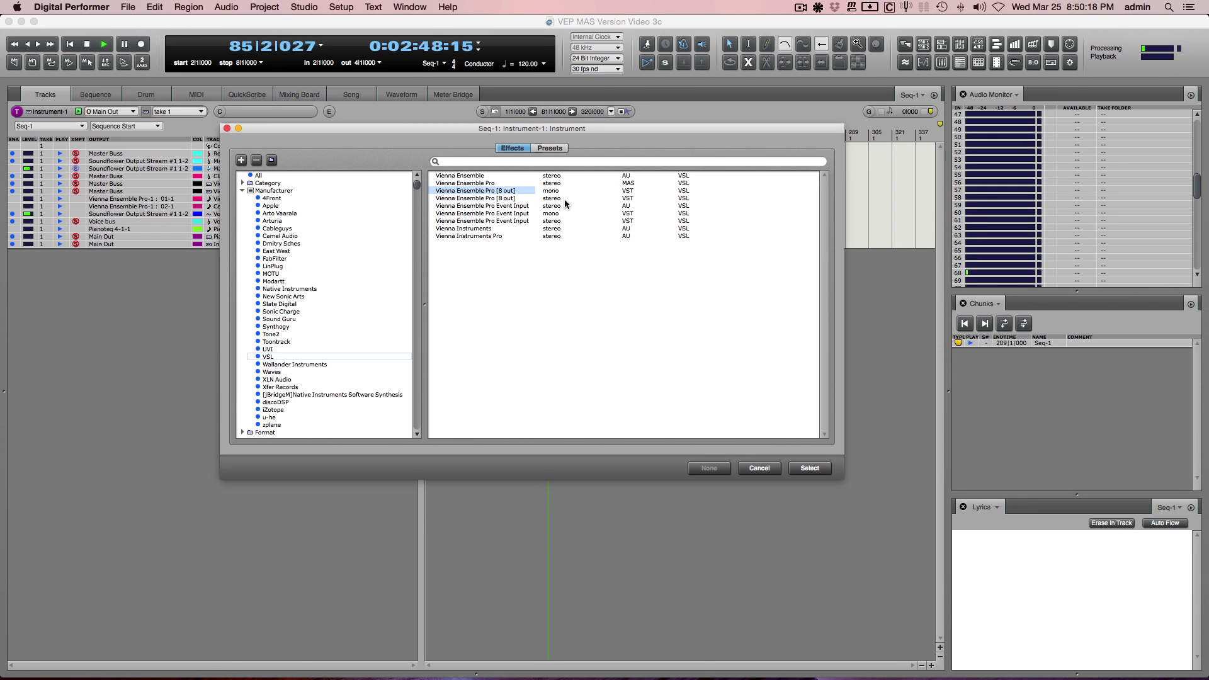
{"action": "left_click", "coordinate": [527, 206]}
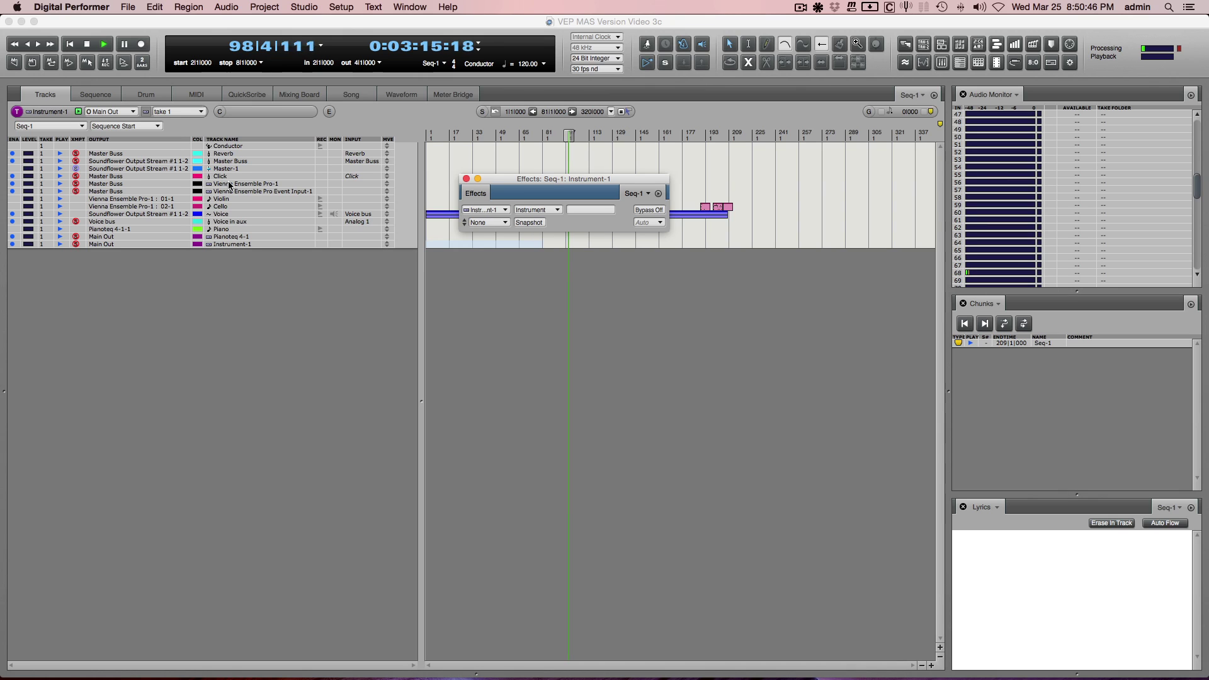
Open the Vienna Ensemble Pro-1 interface and bring the Strings server forward via Mission Control
{"action": "left_click", "coordinate": [230, 185]}
{"action": "key", "text": "shift+e"}
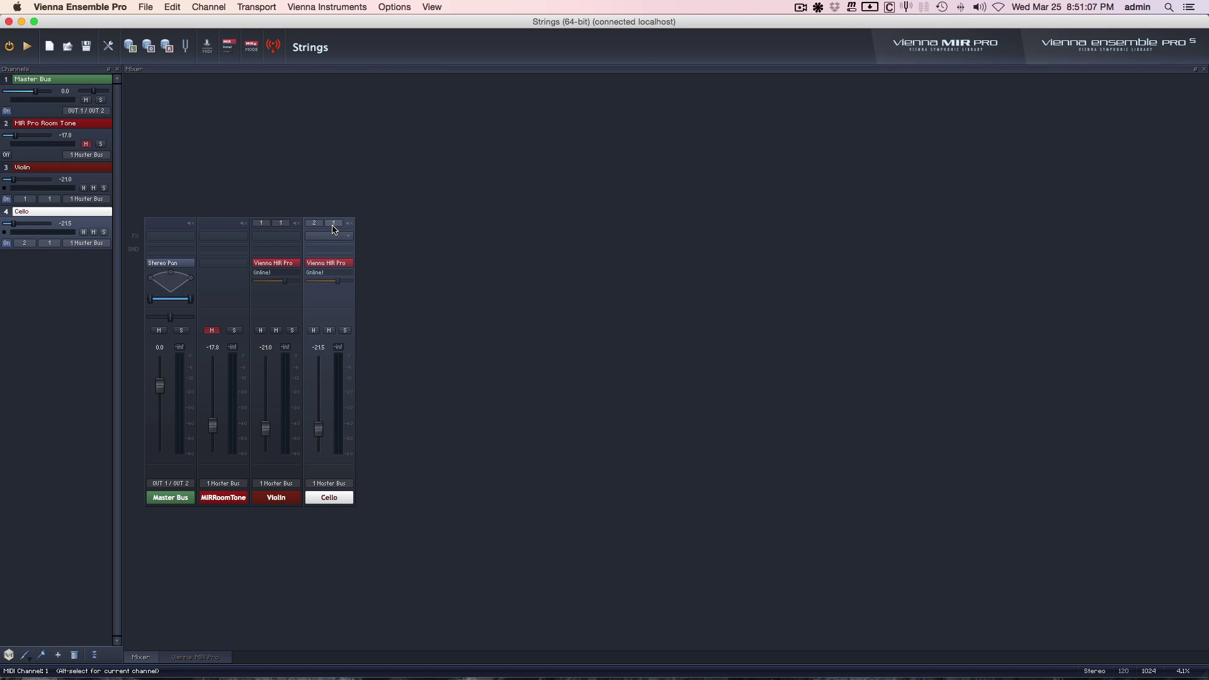
{"action": "key", "text": "ctrl+Up"}
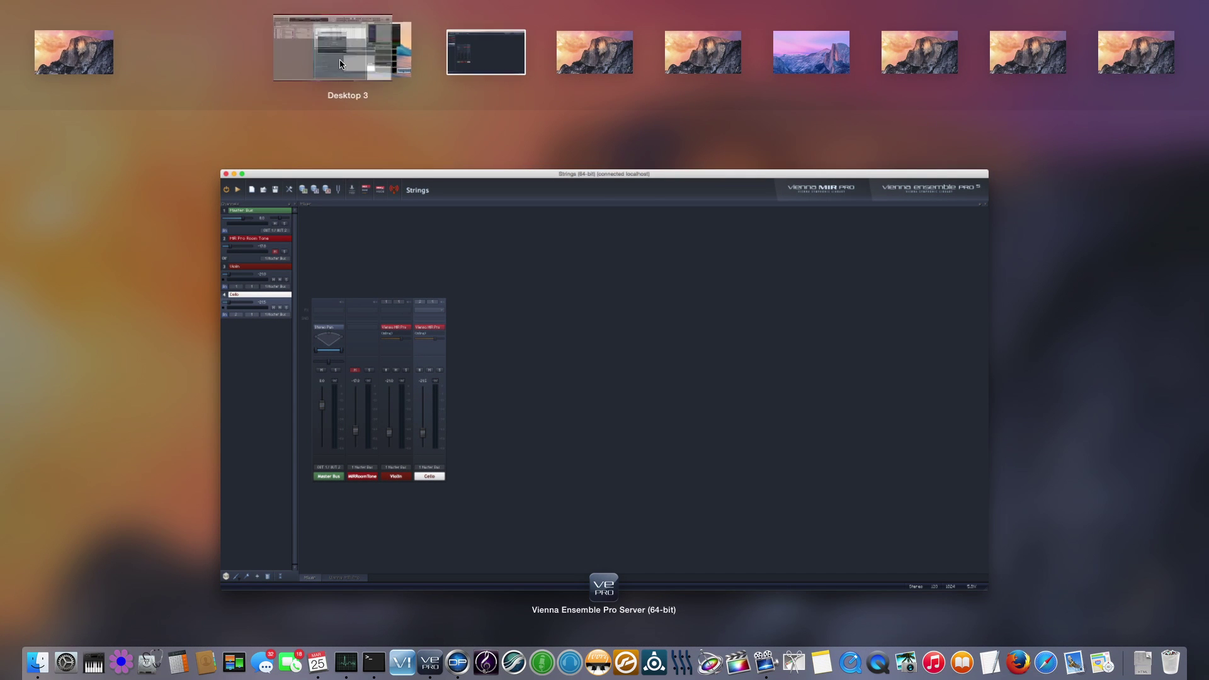
{"action": "left_click", "coordinate": [481, 272]}
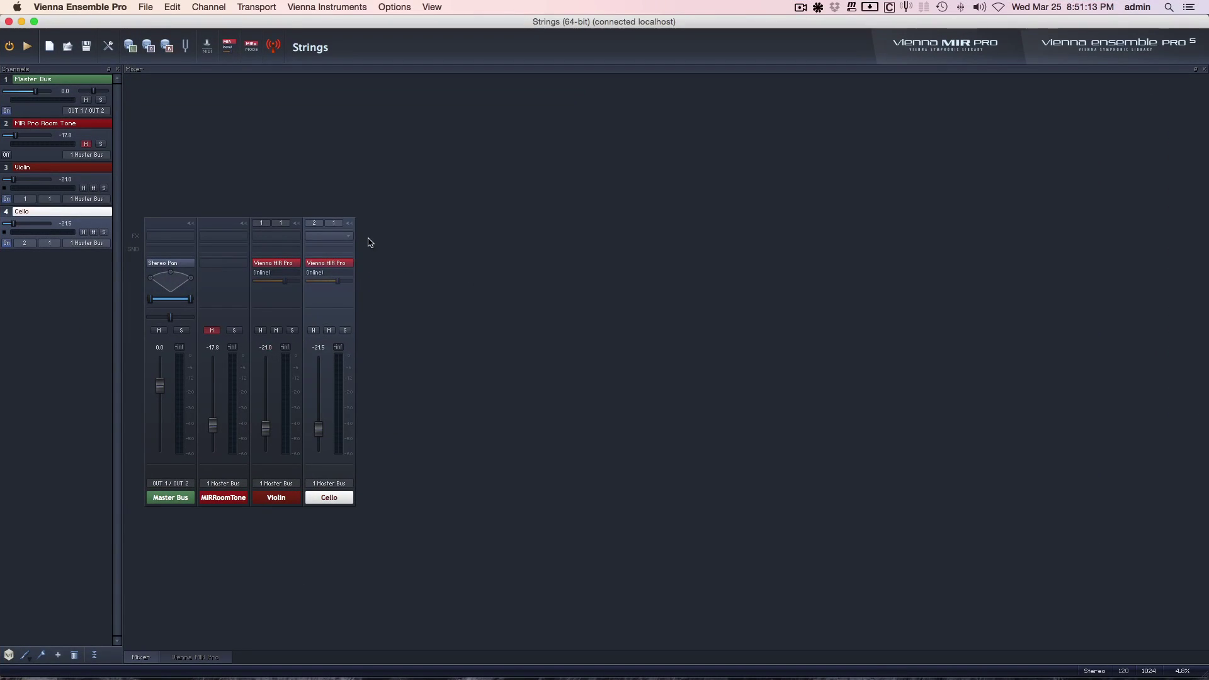
Change the Cello channel's MIDI channel in the Strings server, then return and close the window
{"action": "left_click", "coordinate": [334, 223]}
{"action": "left_click", "coordinate": [335, 233]}
{"action": "key", "text": "ctrl+Left"}
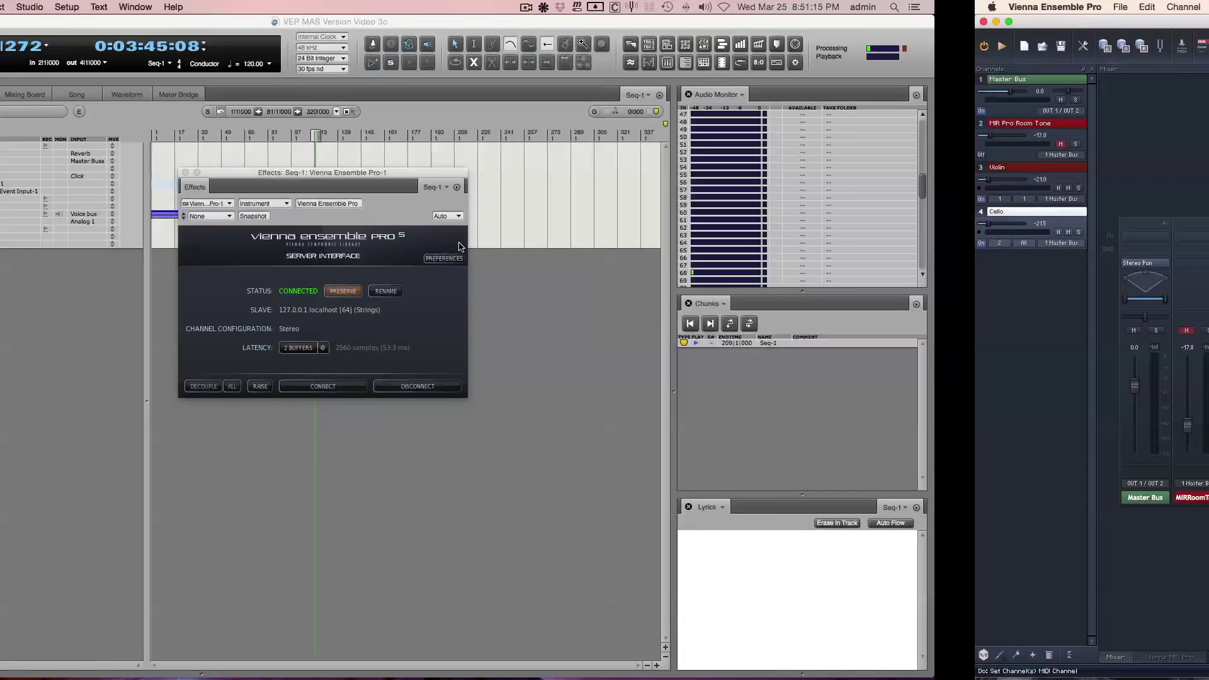
{"action": "left_click", "coordinate": [459, 172]}
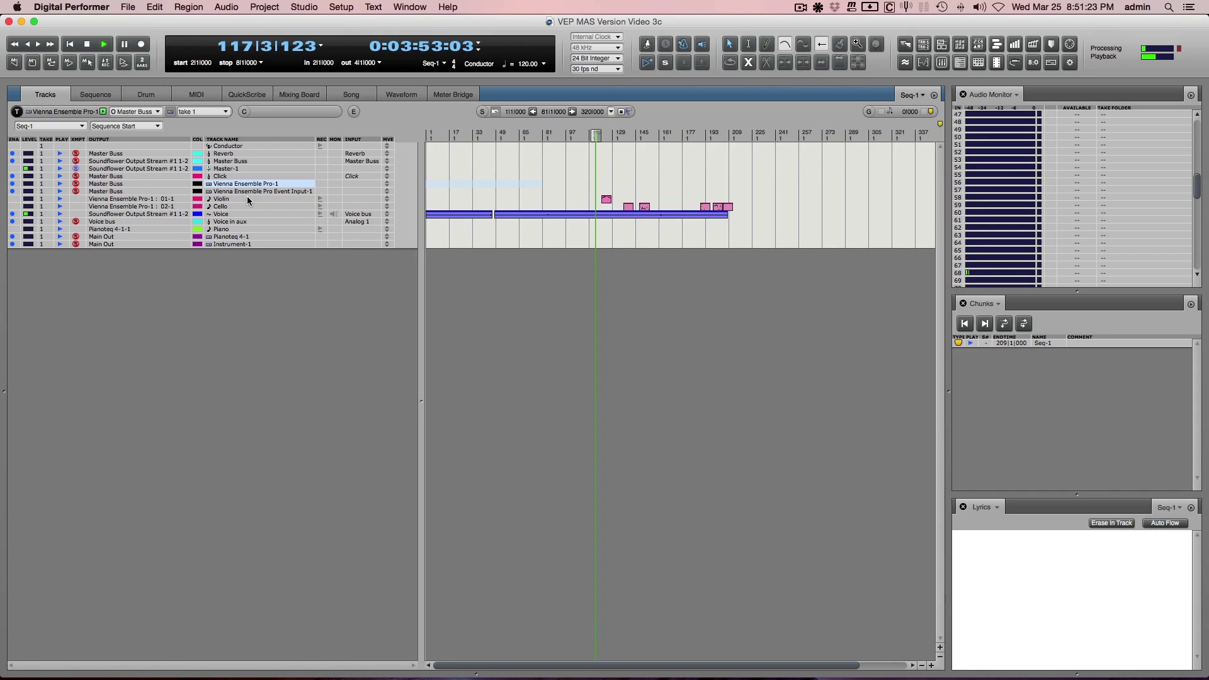
Leave the Violin output unchanged and record-enable the Cello track instead of Violin
{"action": "left_click", "coordinate": [174, 199]}
{"action": "mouse_move", "coordinate": [173, 199]}
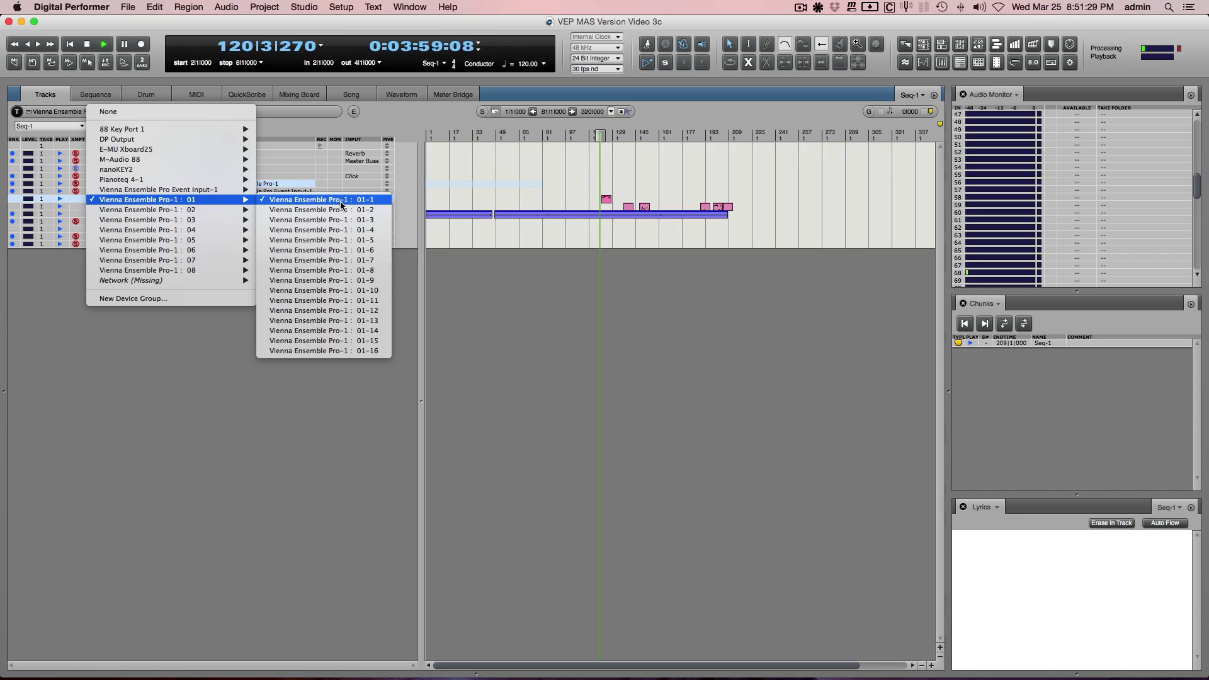
{"action": "left_click", "coordinate": [461, 287]}
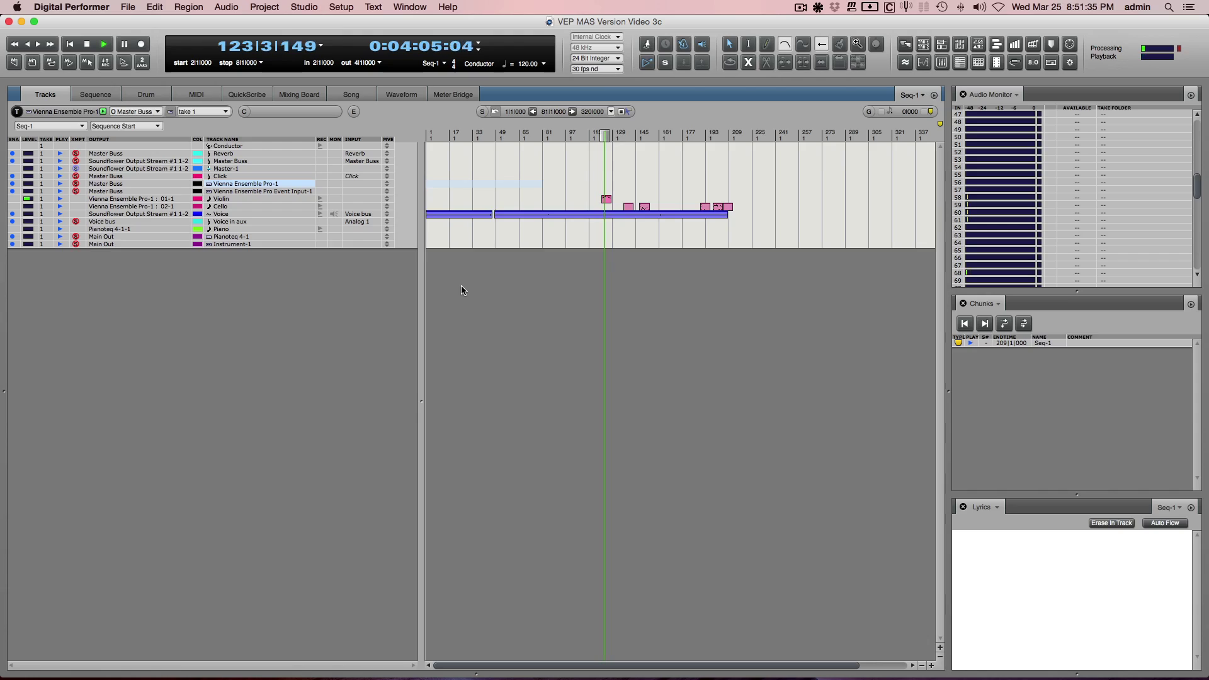
{"action": "key", "text": "super+Tab"}
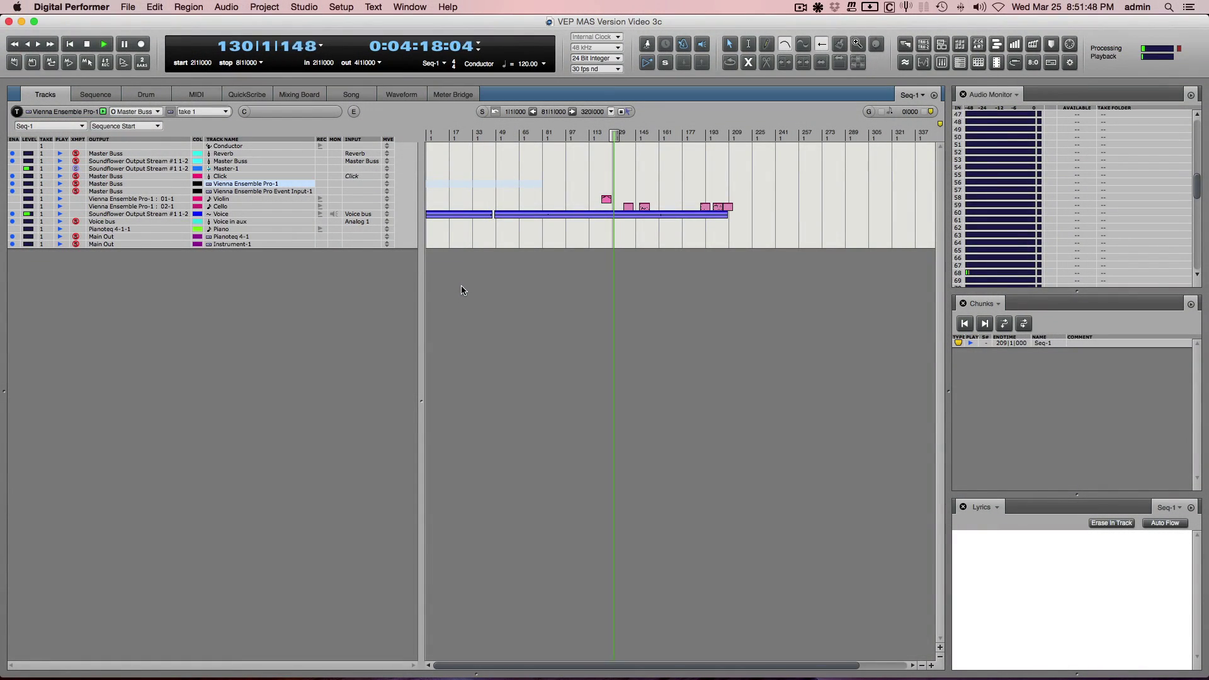
{"action": "left_click", "coordinate": [319, 198]}
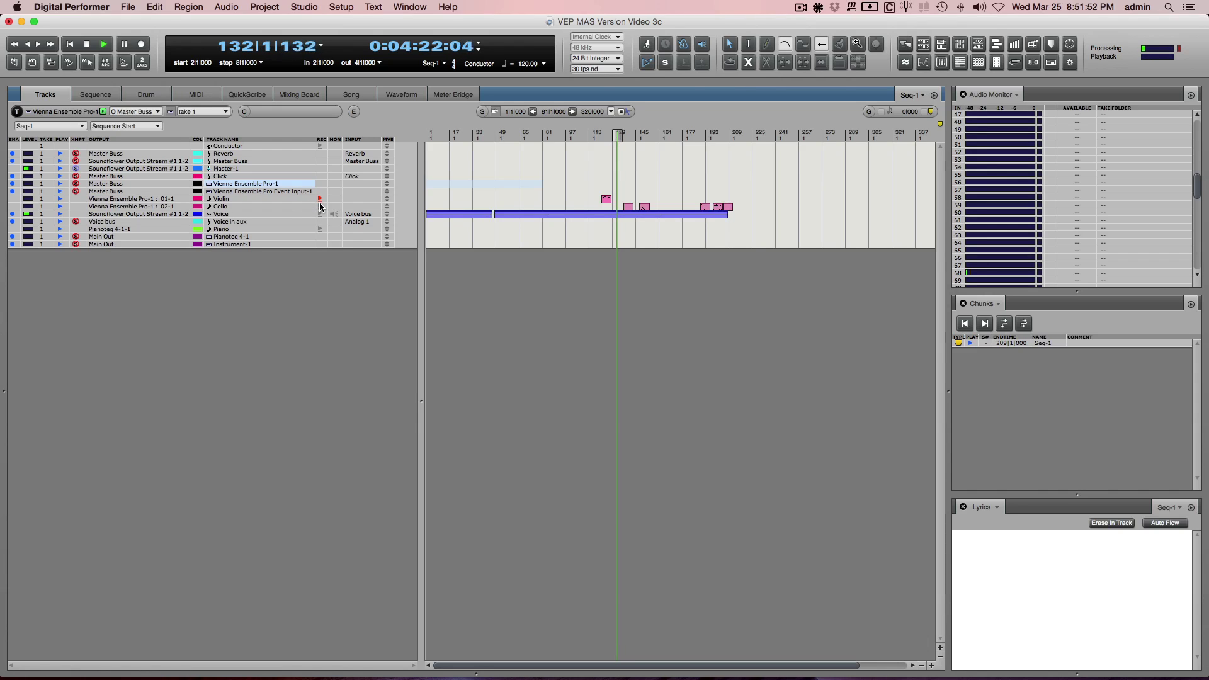
{"action": "left_click", "coordinate": [319, 206]}
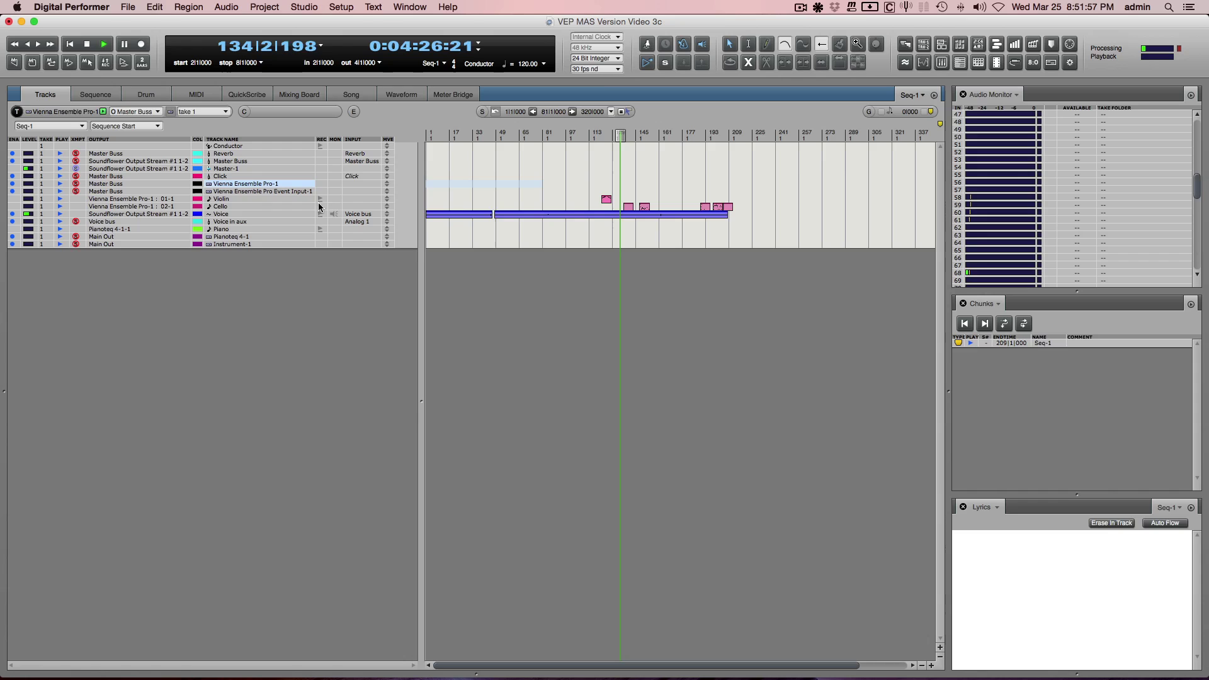
Route the Cello track's output to Vienna Ensemble Pro Event Input-1-1
{"action": "left_click", "coordinate": [182, 207]}
{"action": "mouse_move", "coordinate": [209, 187]}
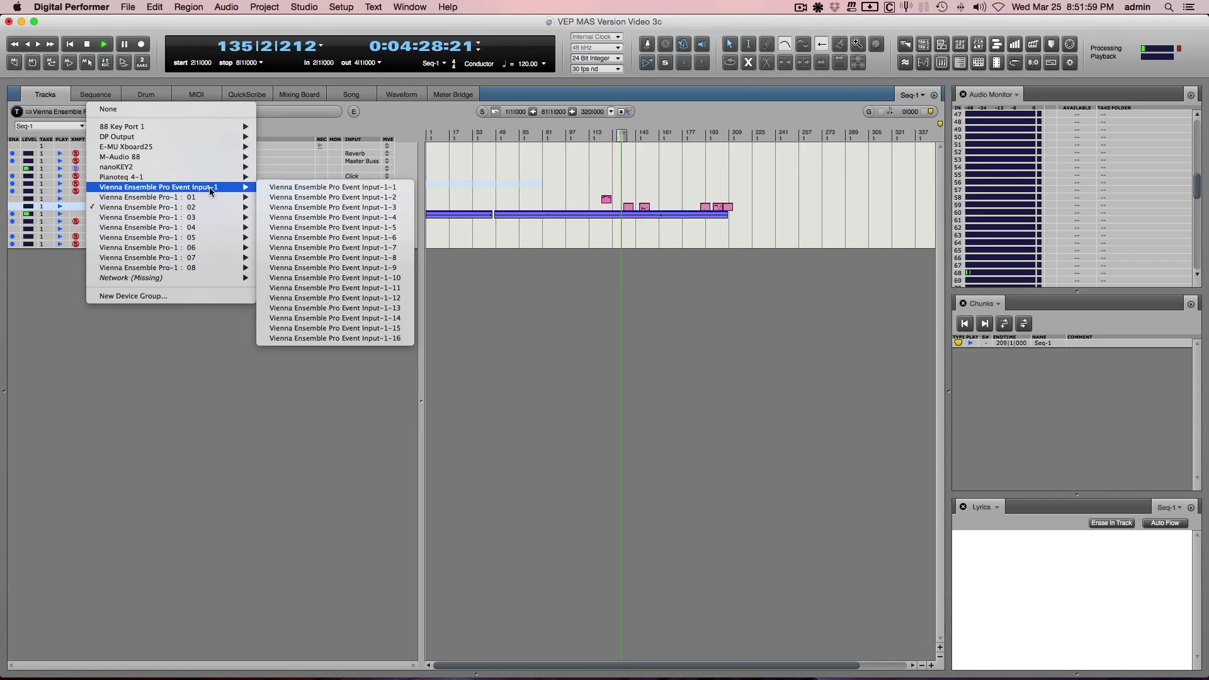
{"action": "left_click", "coordinate": [284, 187]}
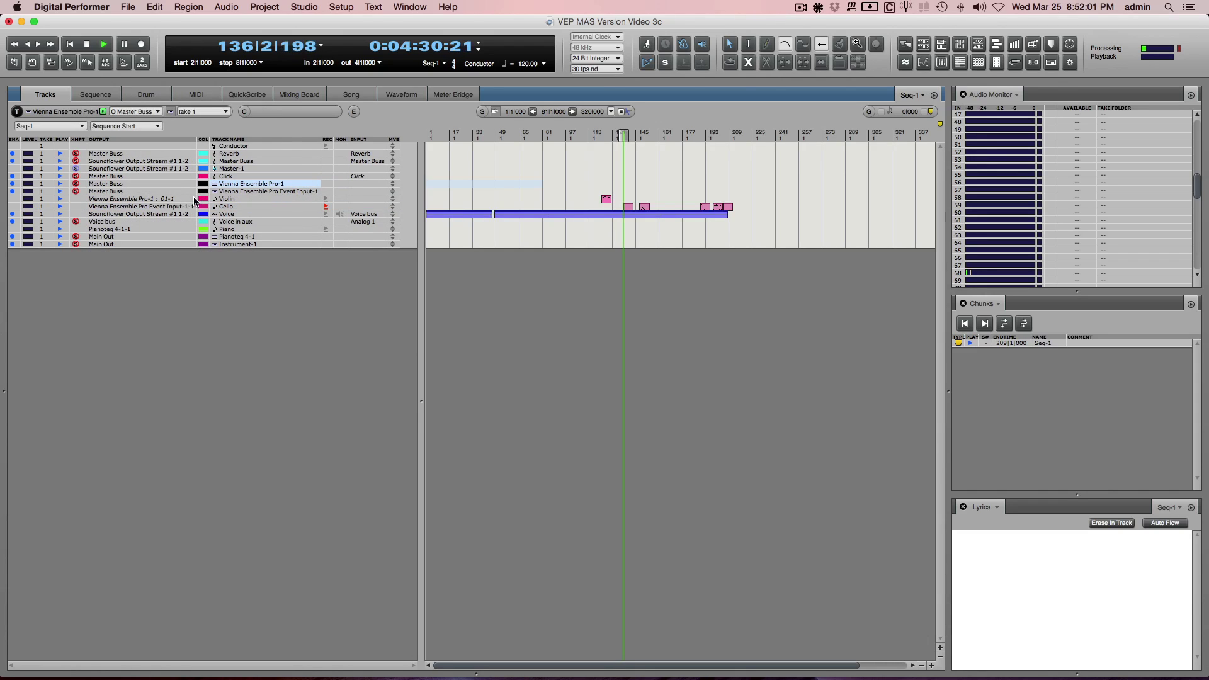
{"action": "left_click", "coordinate": [171, 200]}
{"action": "mouse_move", "coordinate": [208, 191]}
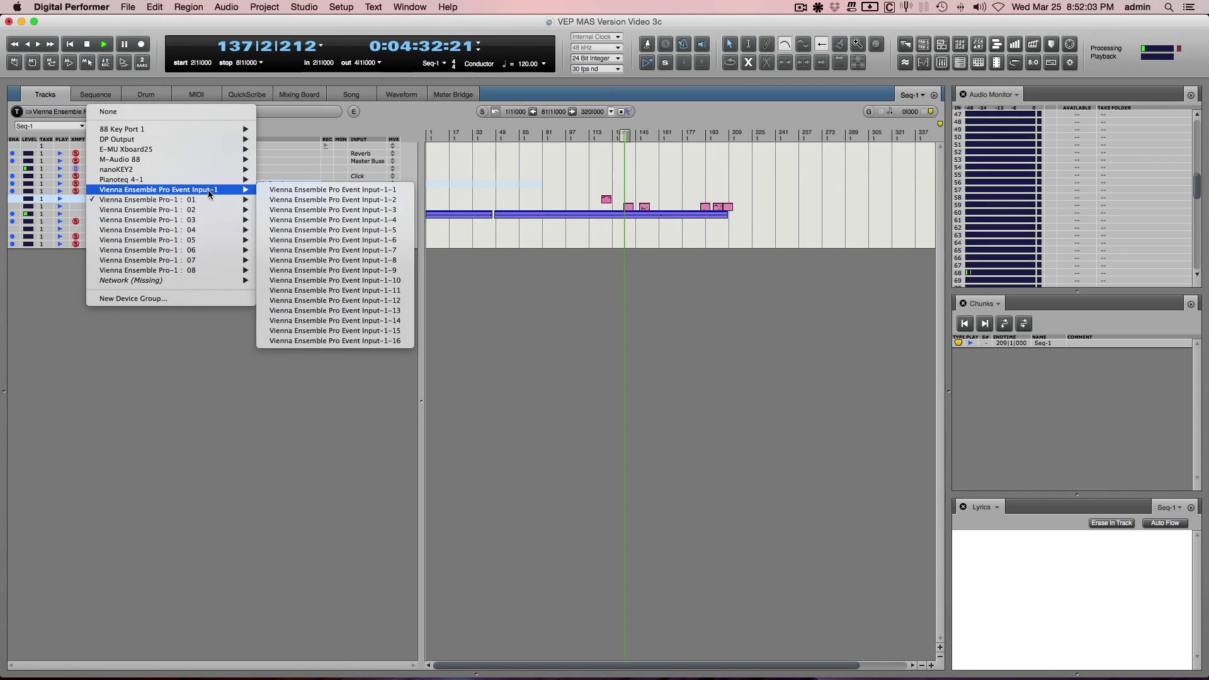
{"action": "left_click", "coordinate": [229, 348]}
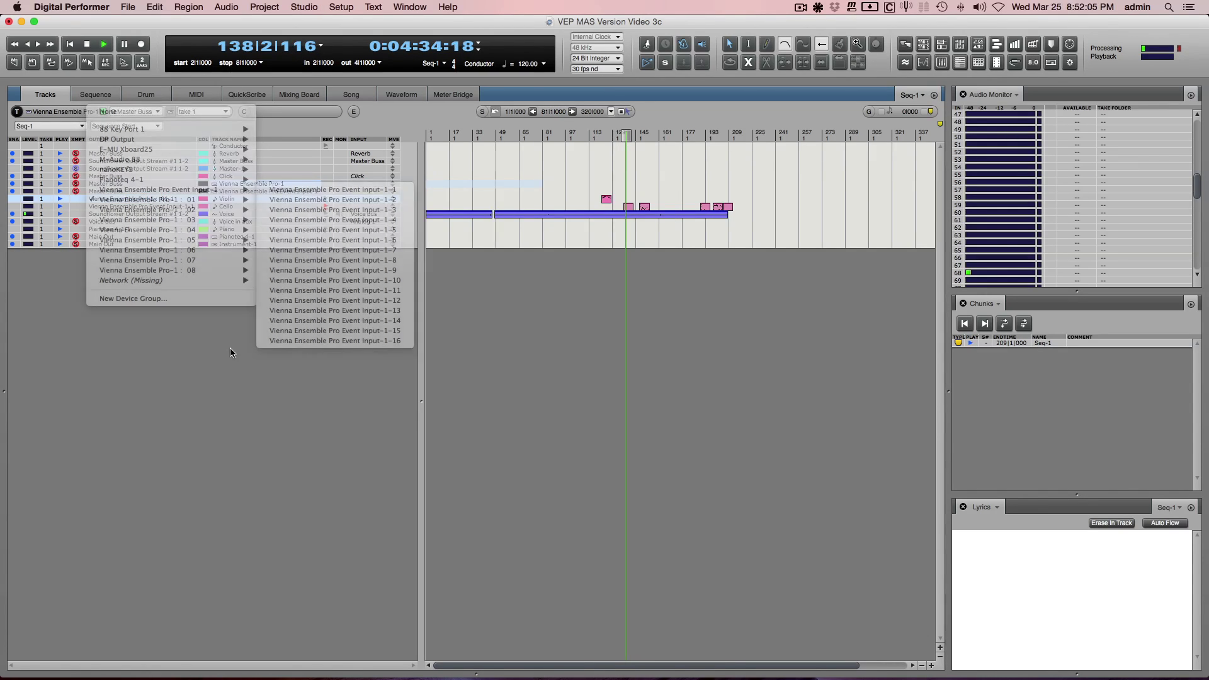
Confirm the Event Input plugin's MIDI input stays at 2, then close the plugin
{"action": "double_click", "coordinate": [262, 192]}
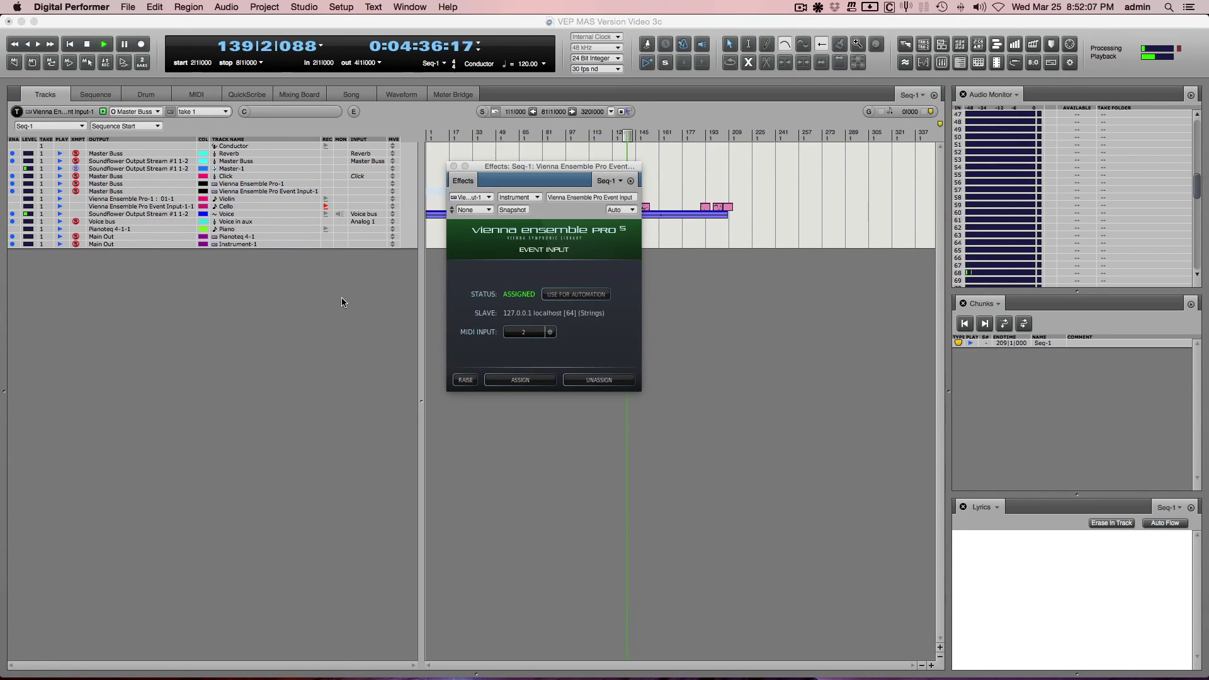
{"action": "left_click", "coordinate": [521, 338]}
{"action": "left_click", "coordinate": [492, 354]}
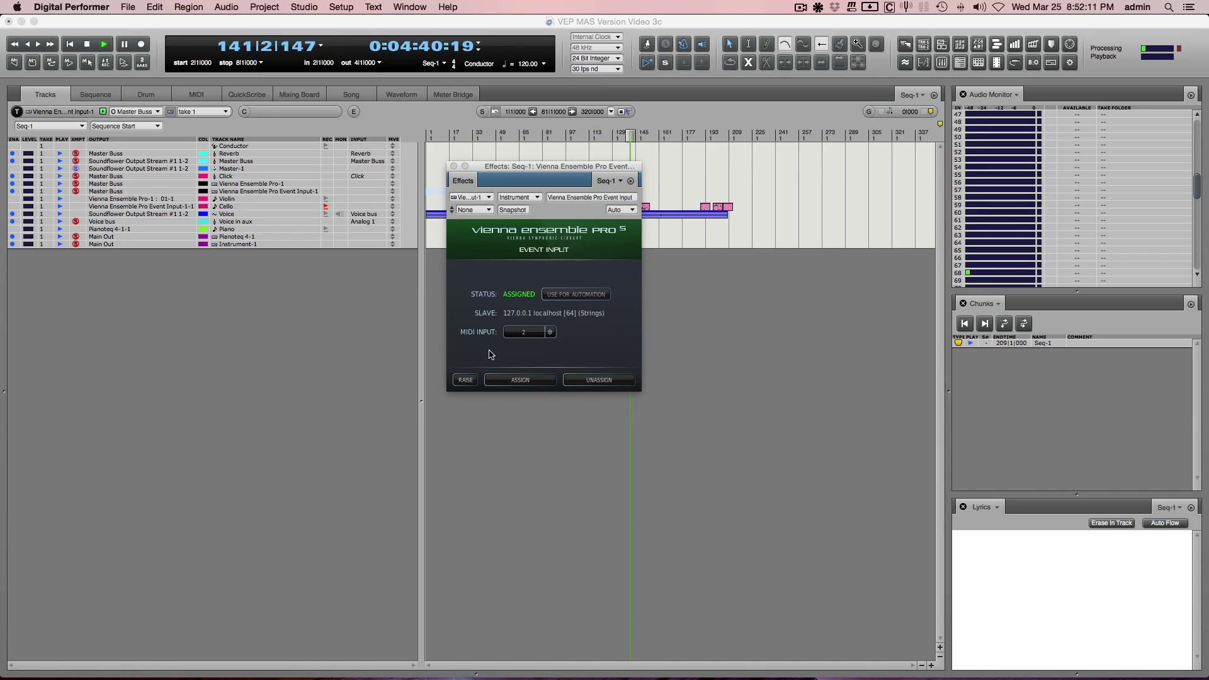
{"action": "left_click", "coordinate": [454, 166]}
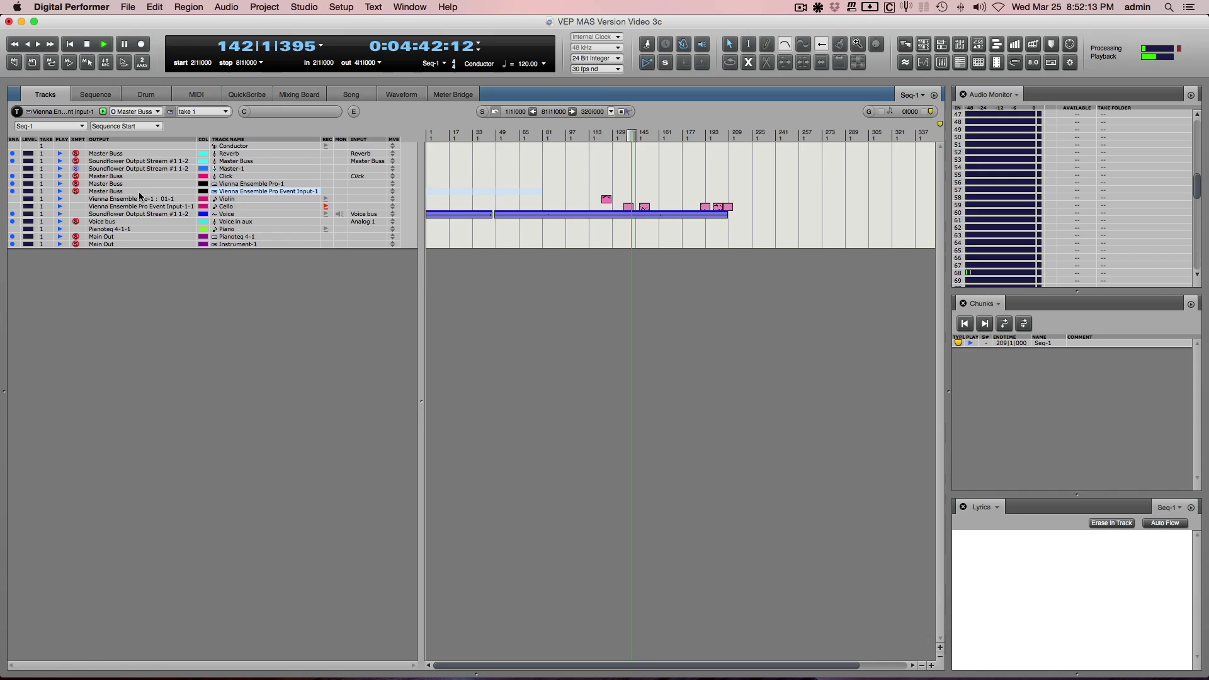
{"action": "left_click", "coordinate": [172, 208]}
{"action": "mouse_move", "coordinate": [222, 208]}
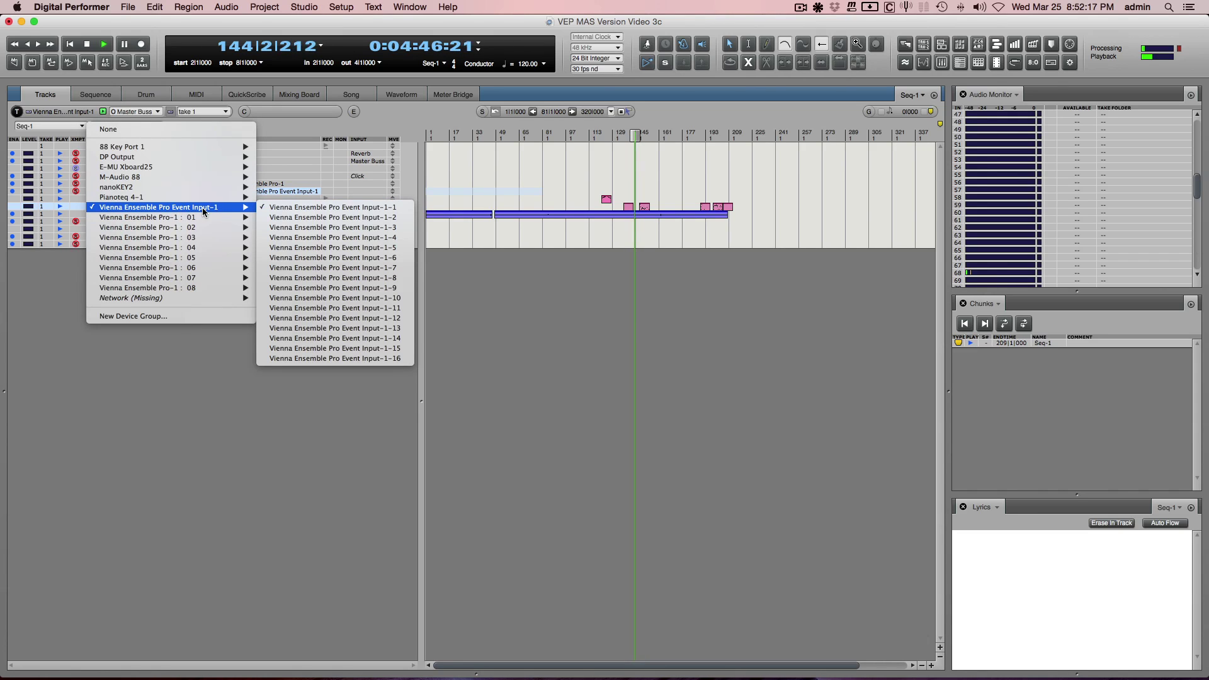
{"action": "left_click", "coordinate": [464, 329]}
{"action": "key", "text": "ctrl+Right"}
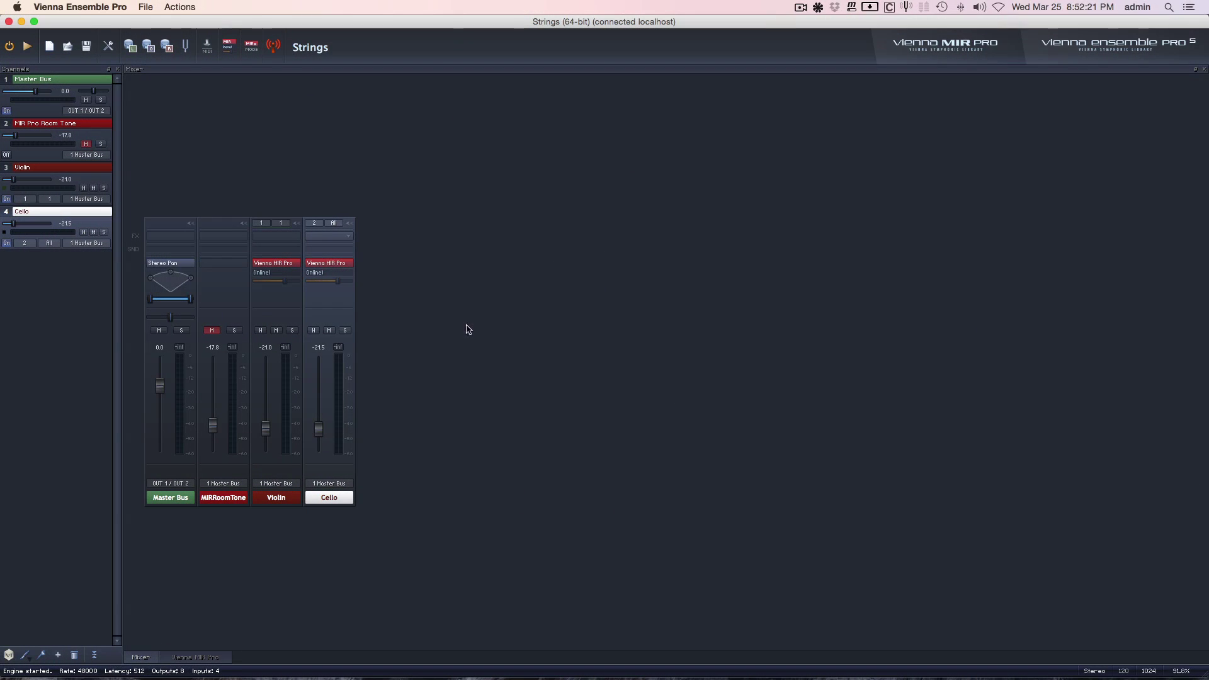
{"action": "left_click", "coordinate": [334, 235]}
{"action": "left_click", "coordinate": [371, 252]}
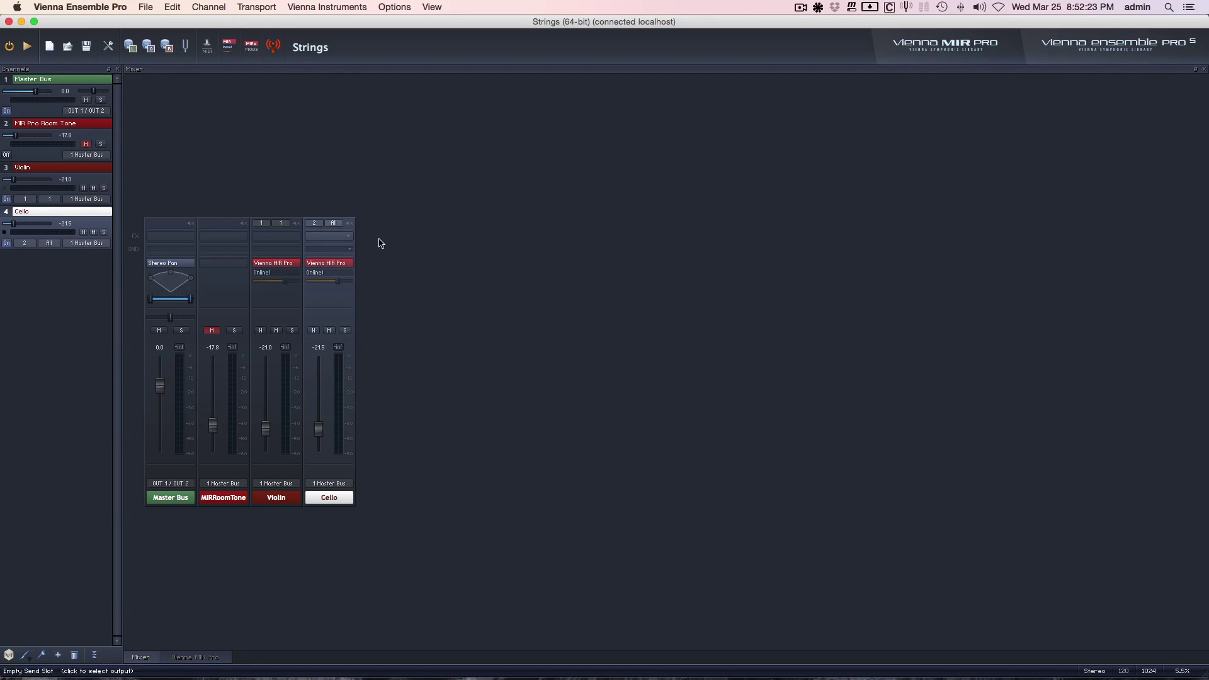
{"action": "key", "text": "ctrl+Left"}
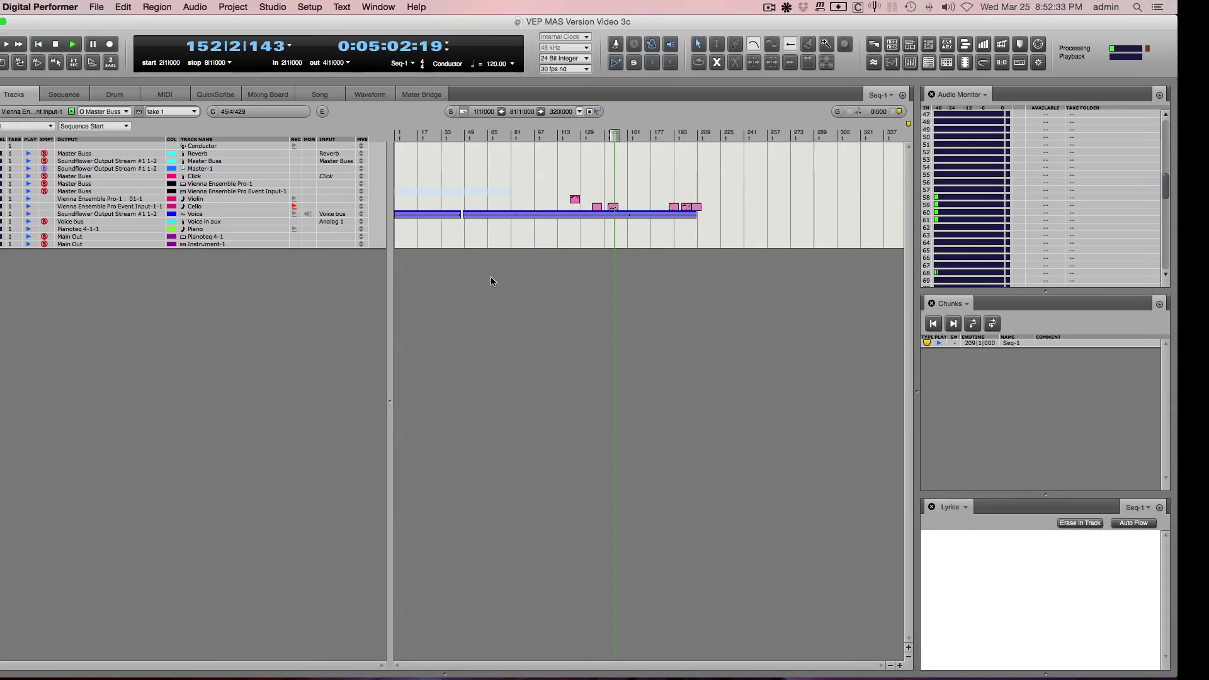
{"action": "left_click", "coordinate": [118, 265]}
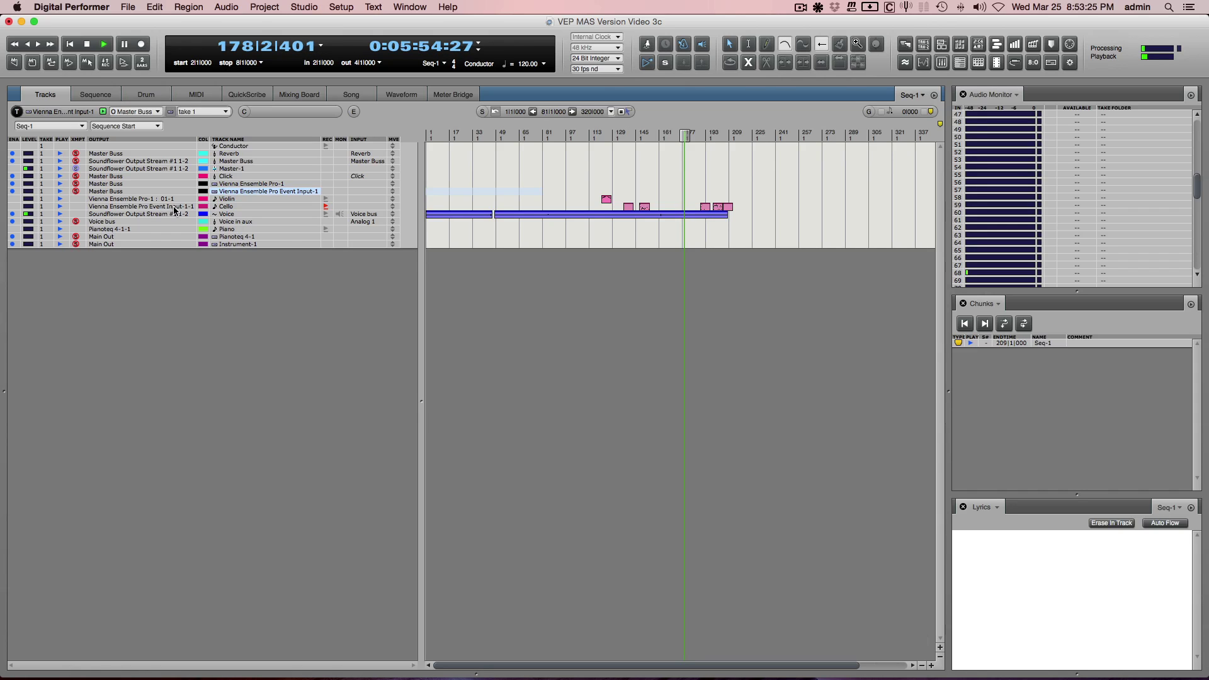
Review the Cello output choices and the event input plugin window without changing anything
{"action": "left_click", "coordinate": [179, 208]}
{"action": "mouse_move", "coordinate": [180, 207]}
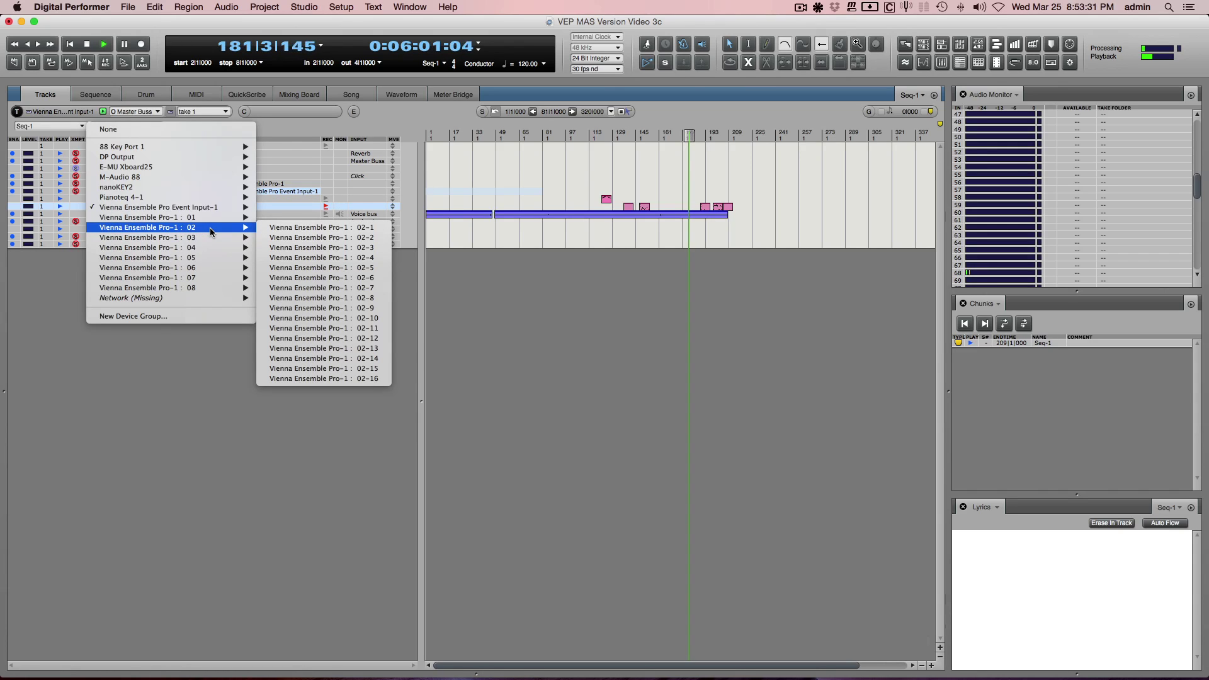
{"action": "left_click", "coordinate": [48, 308]}
{"action": "key", "text": "shift+e"}
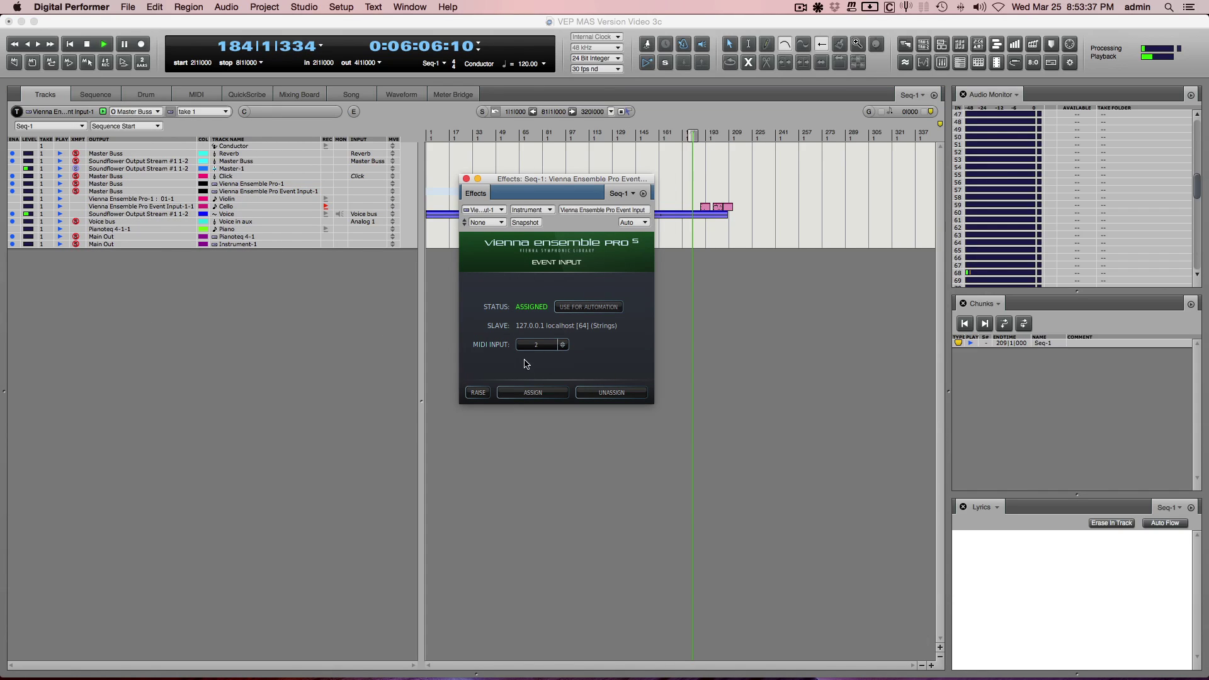
{"action": "left_click", "coordinate": [467, 180]}
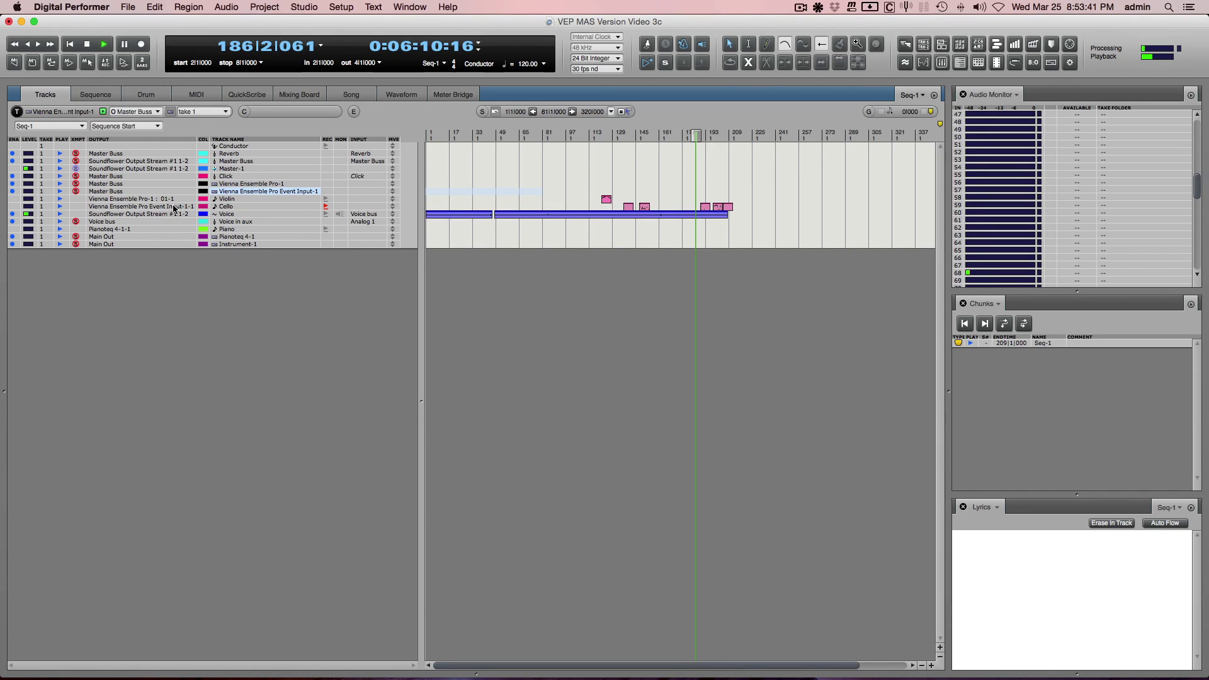
Route the Cello track's output to Vienna Ensemble Pro-1 : 02-1
{"action": "left_click", "coordinate": [195, 207]}
{"action": "mouse_move", "coordinate": [197, 208]}
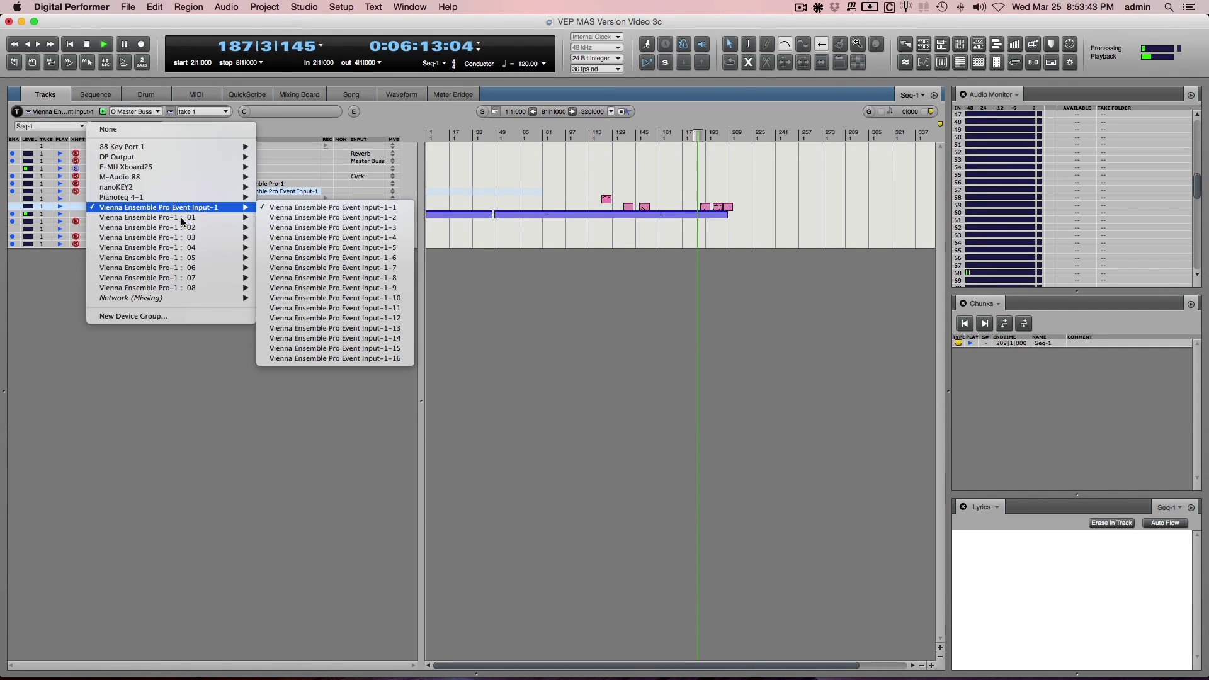
{"action": "mouse_move", "coordinate": [180, 227]}
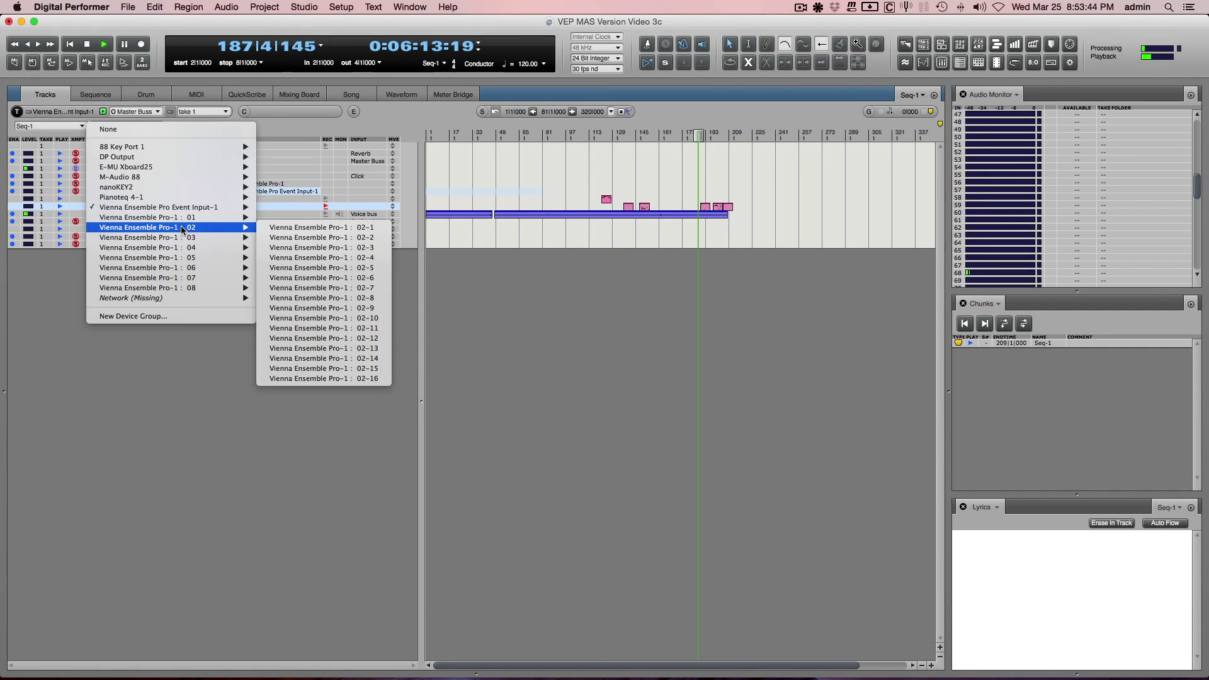
{"action": "left_click", "coordinate": [296, 228]}
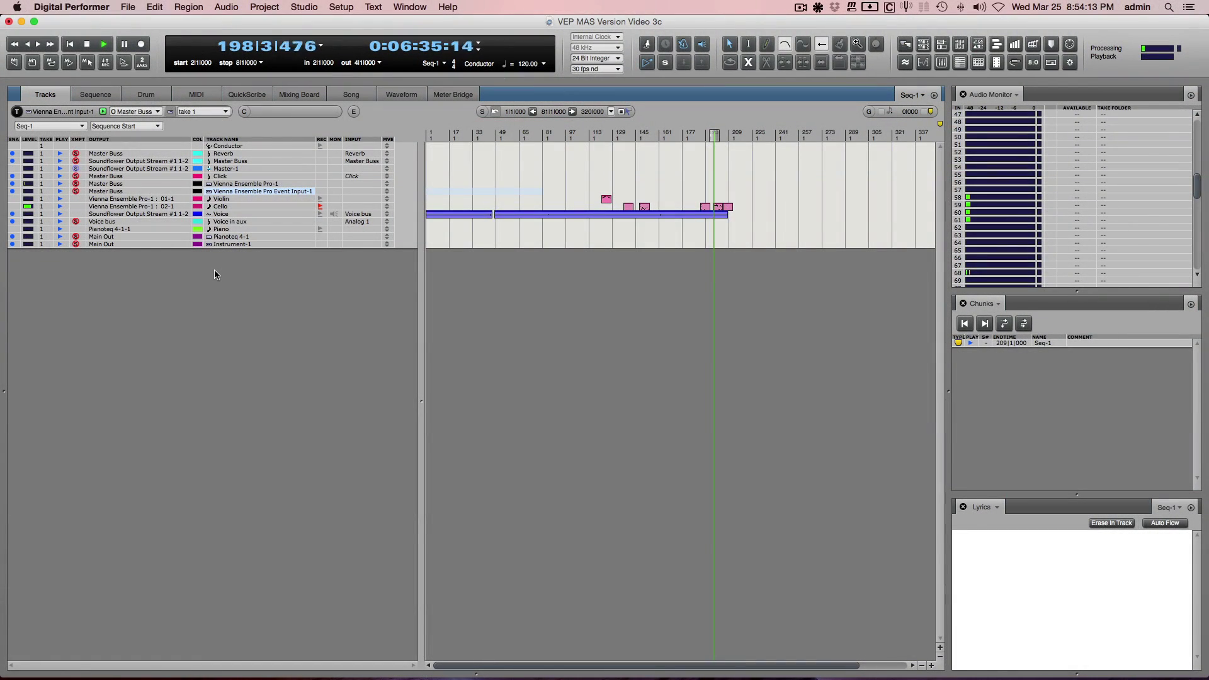
{"action": "key", "text": "cmd+Tab"}
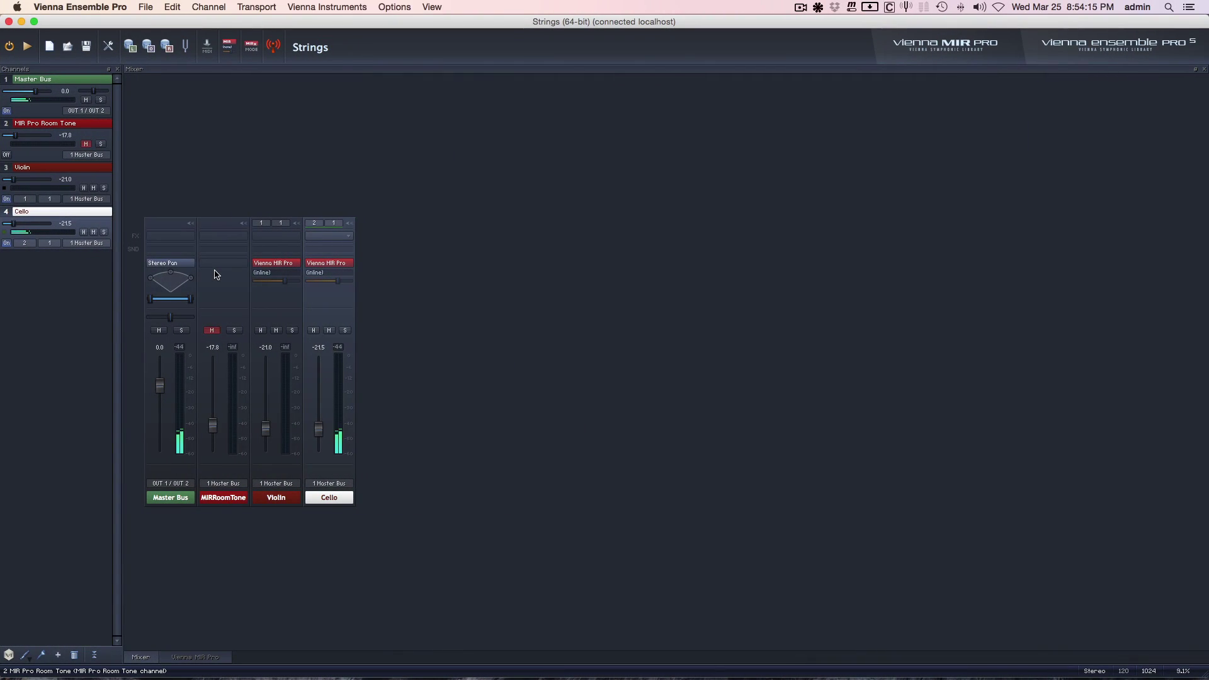
{"action": "key", "text": "super+Tab"}
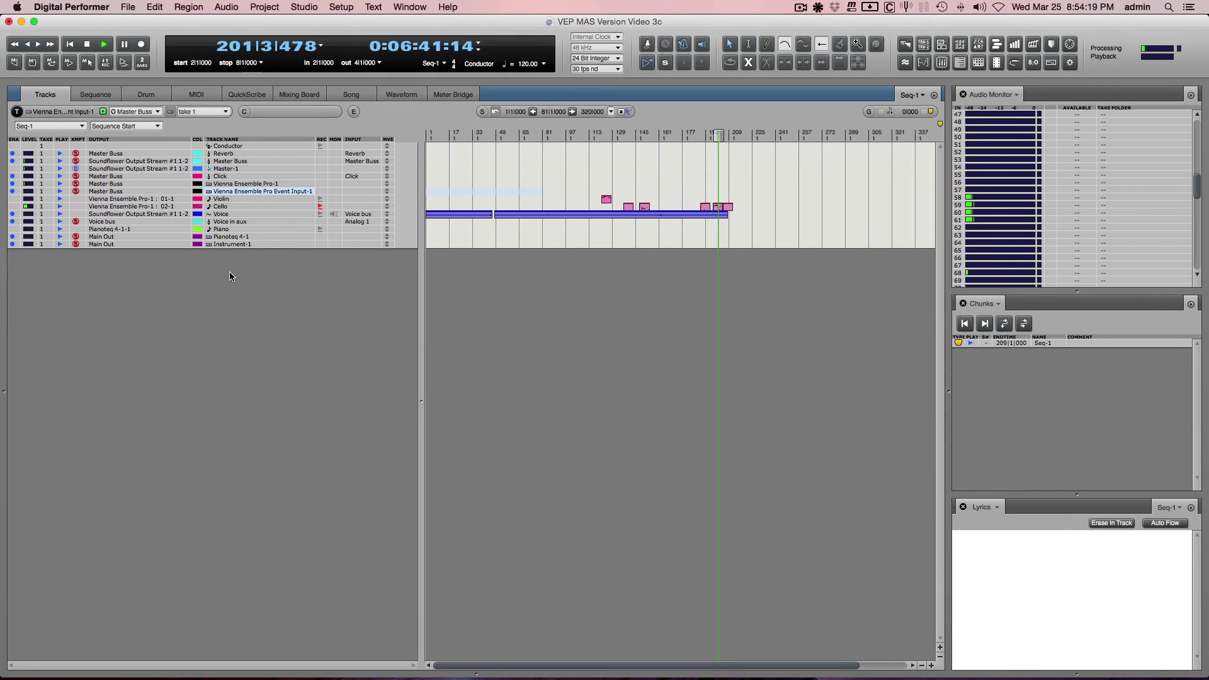
{"action": "key", "text": "super+Tab"}
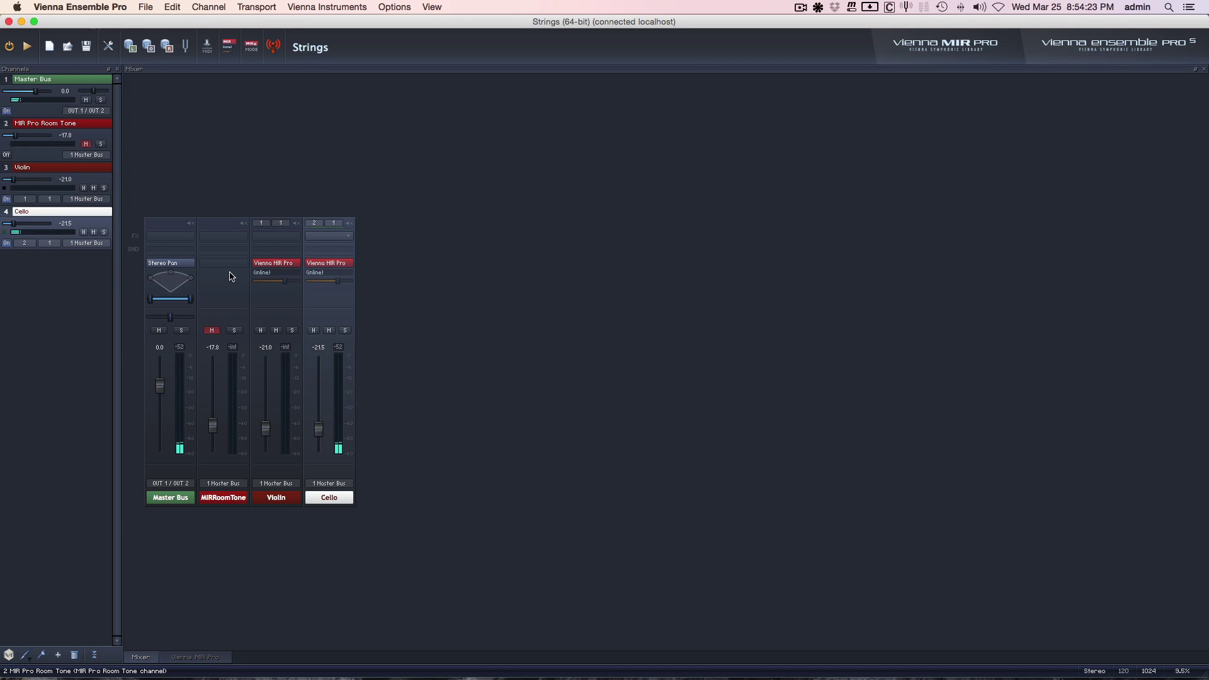
{"action": "key", "text": "super+Tab"}
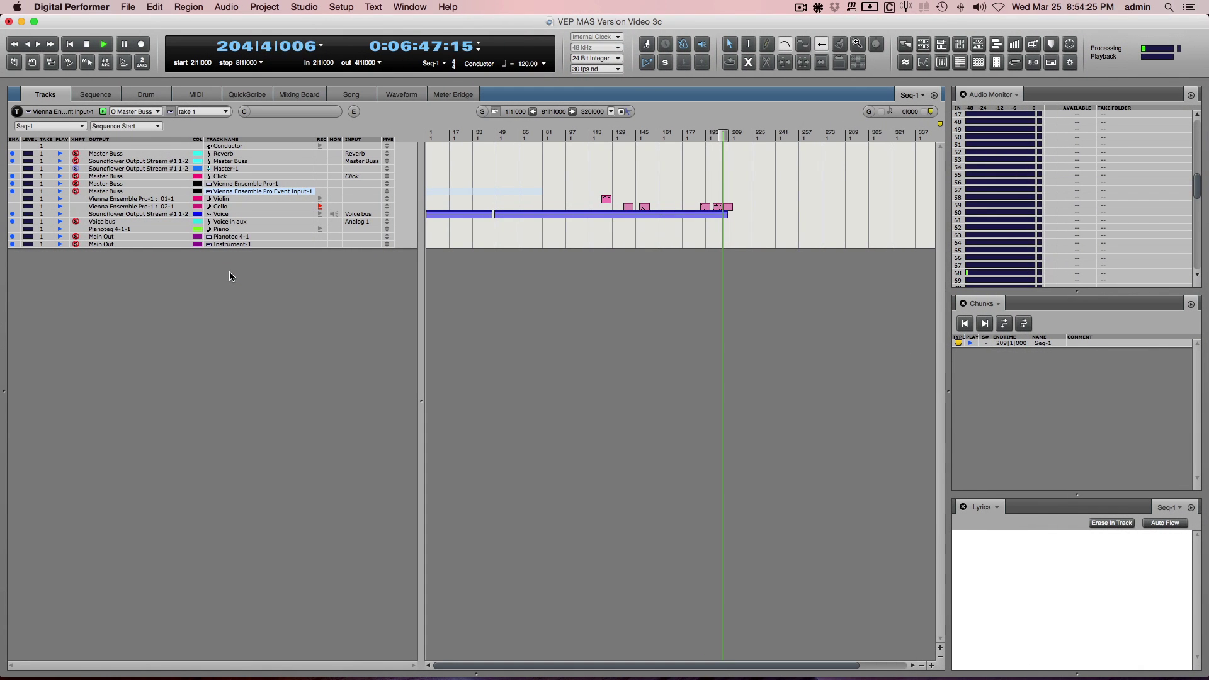